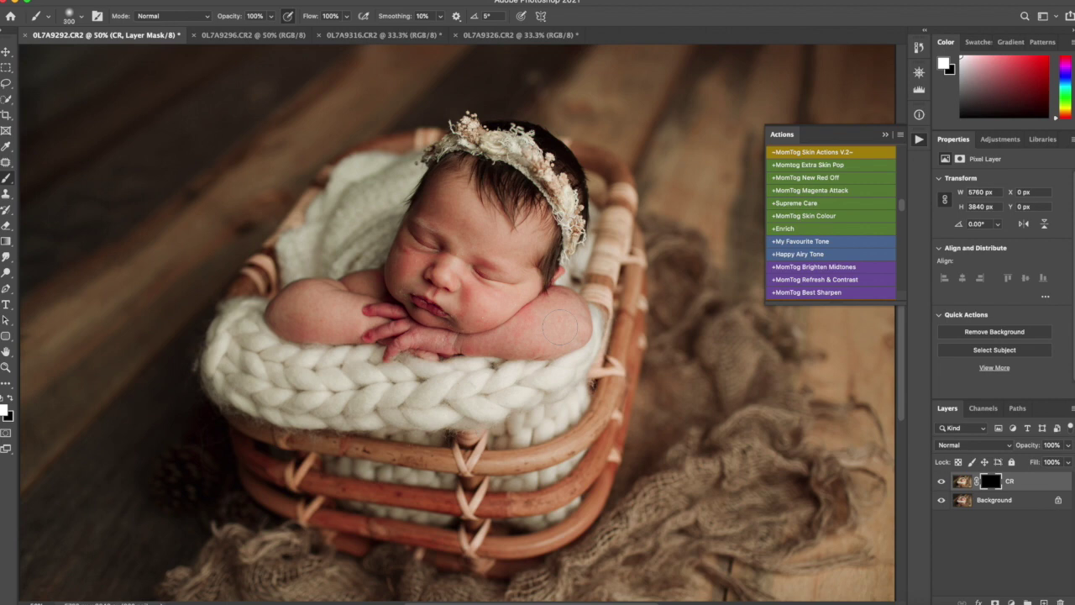
Paint white on the CR layer mask over the baby's arms, hands and face.
mouse_move(561, 326)
left_mouse_down()
mouse_move(544, 341)
mouse_move(519, 325)
mouse_move(488, 345)
mouse_move(566, 324)
left_mouse_up()
mouse_move(458, 336)
left_mouse_down()
mouse_move(384, 345)
mouse_move(380, 315)
mouse_move(395, 325)
mouse_move(318, 300)
mouse_move(278, 316)
mouse_move(390, 328)
mouse_move(363, 283)
left_mouse_up()
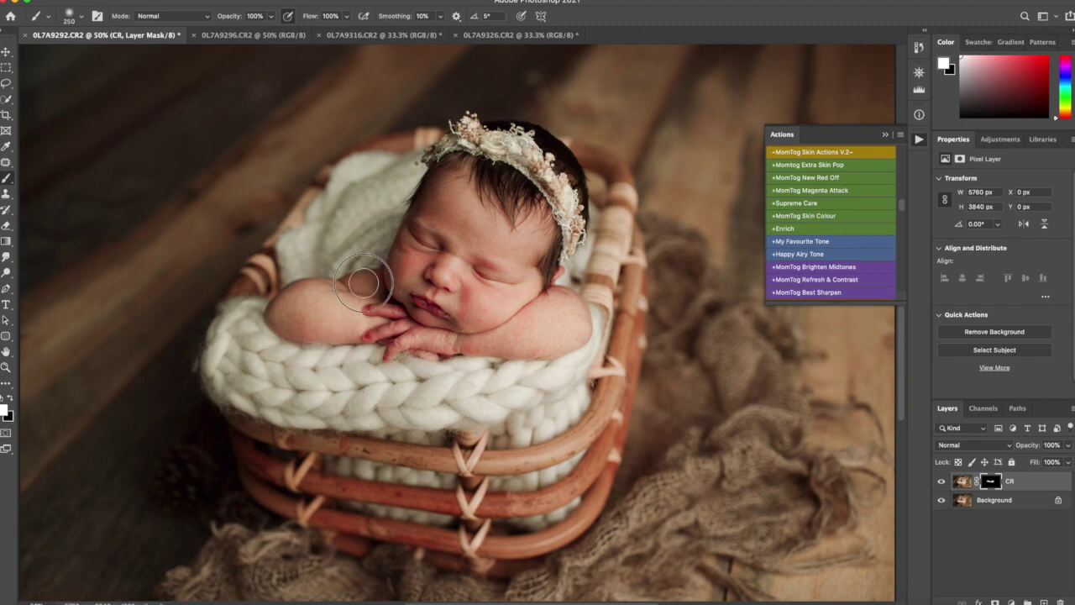
mouse_move(437, 189)
left_mouse_down()
mouse_move(479, 201)
mouse_move(517, 286)
mouse_move(476, 292)
mouse_move(465, 316)
left_mouse_up()
mouse_move(425, 279)
left_mouse_down()
mouse_move(416, 256)
mouse_move(425, 273)
left_mouse_up()
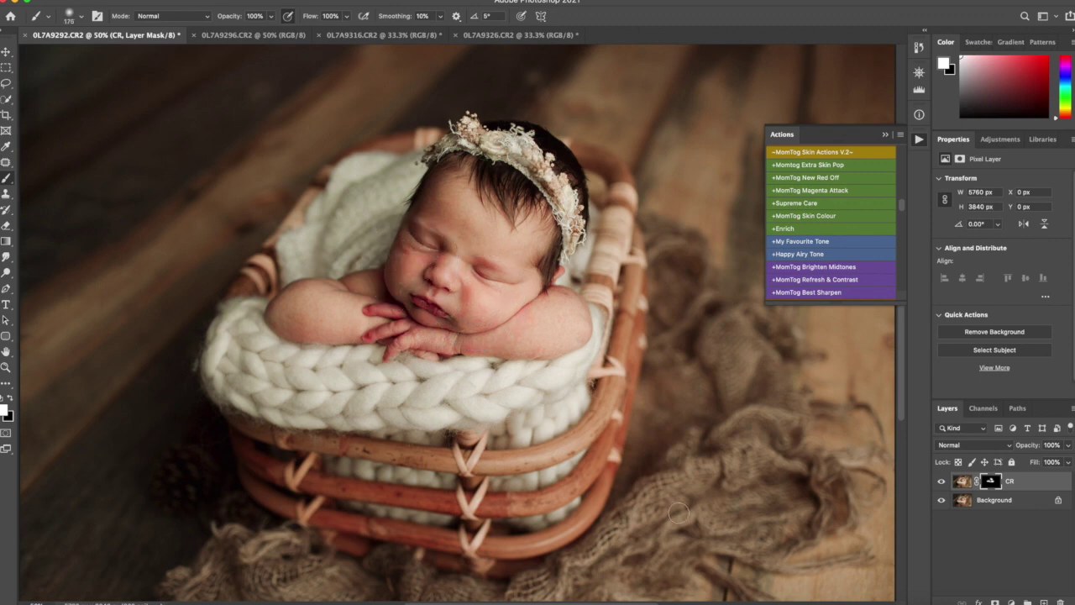
Check the CR layer's effect by toggling its visibility, and flatten it into the Background.
left_click(942, 482)
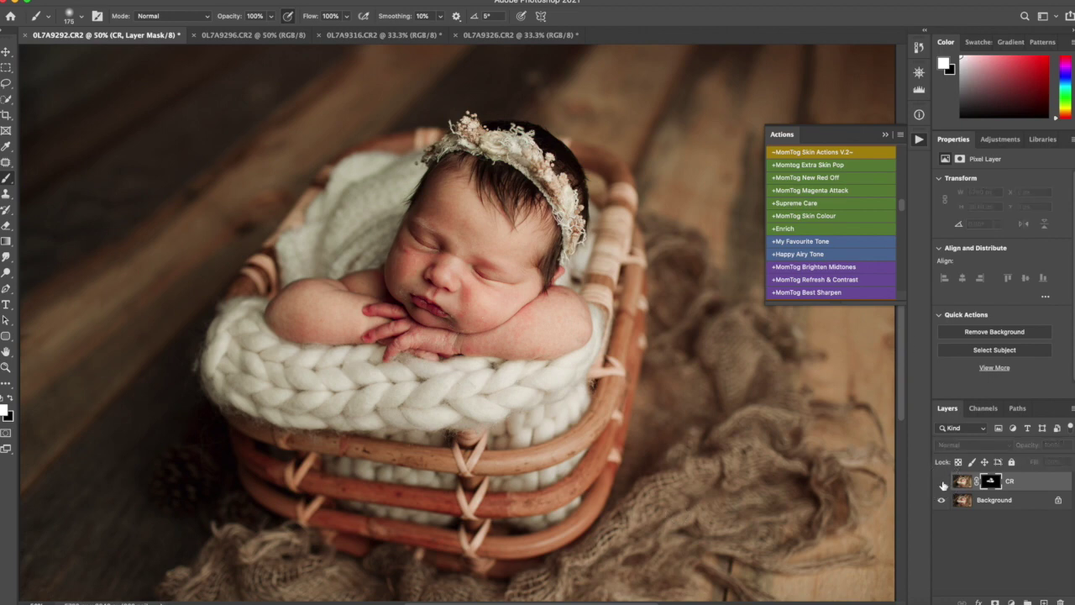
left_click(941, 481)
left_click(942, 481)
left_click(941, 481)
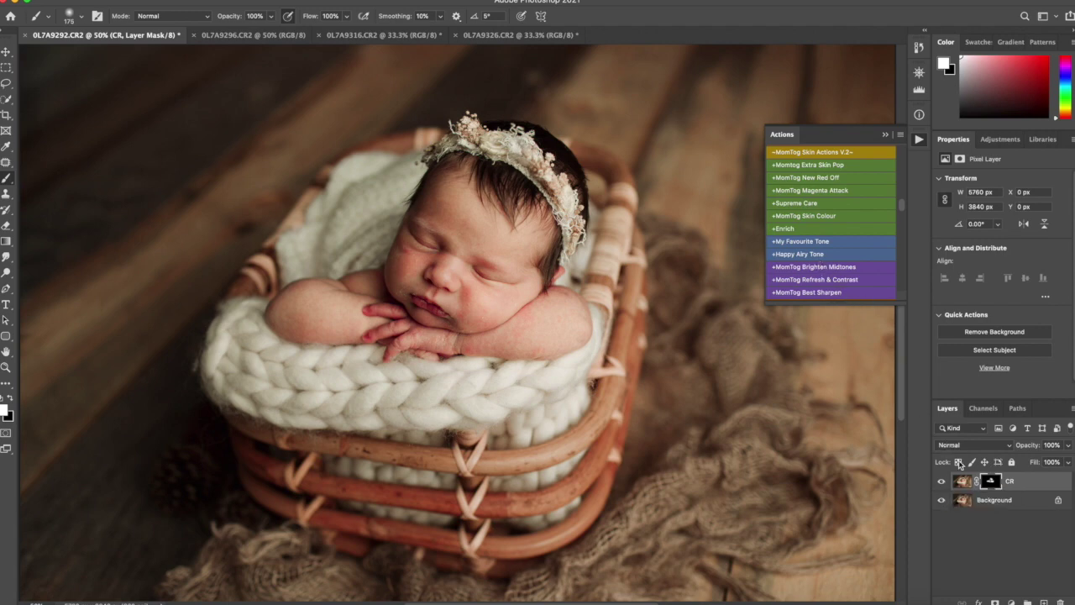
right_click(985, 502)
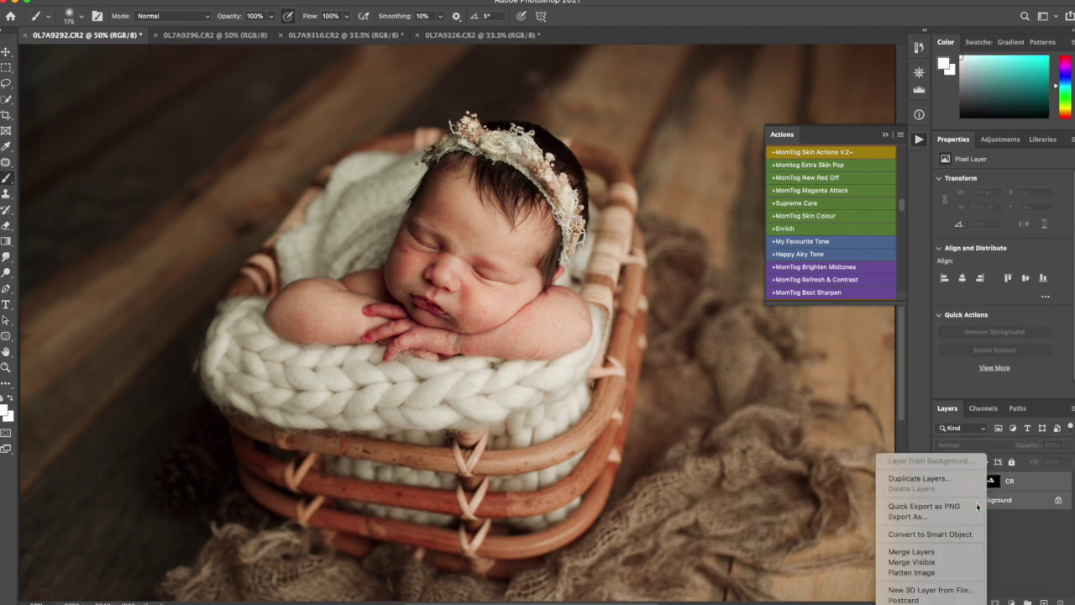
left_click(913, 572)
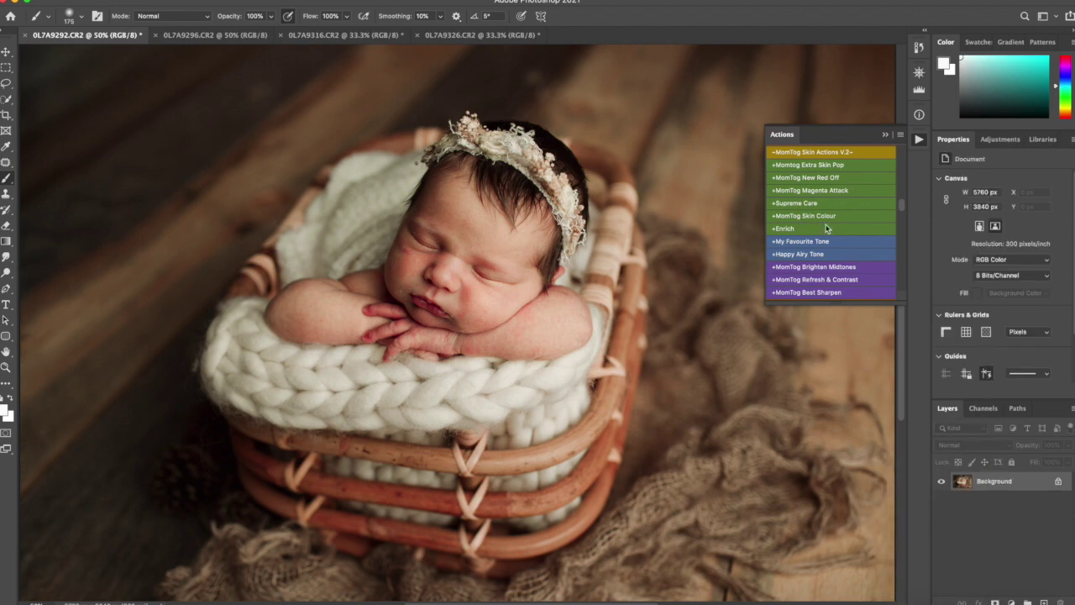
Run the +MomTog New Red Off action and paint white on the Even it Base mask over the baby's skin.
left_click(813, 178)
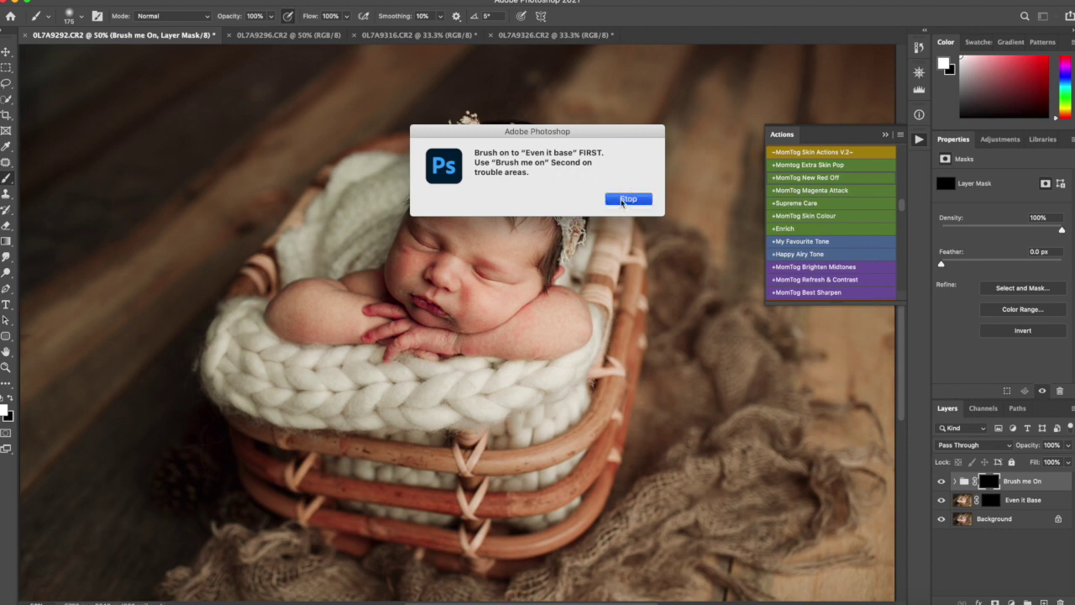
left_click(628, 199)
left_click(999, 501)
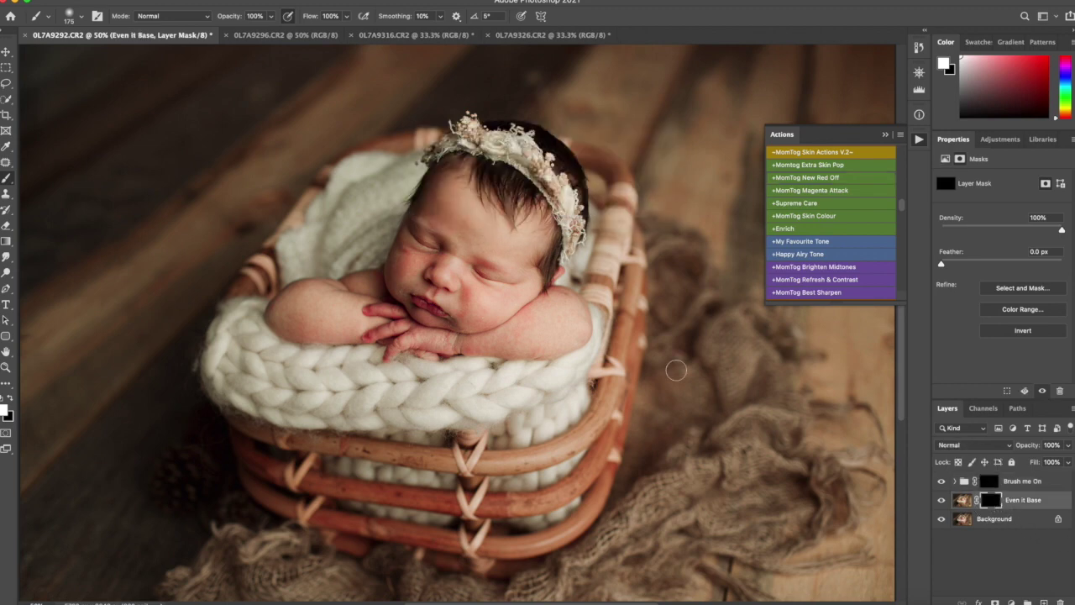
mouse_move(445, 210)
left_mouse_down()
mouse_move(471, 215)
mouse_move(504, 248)
left_mouse_up()
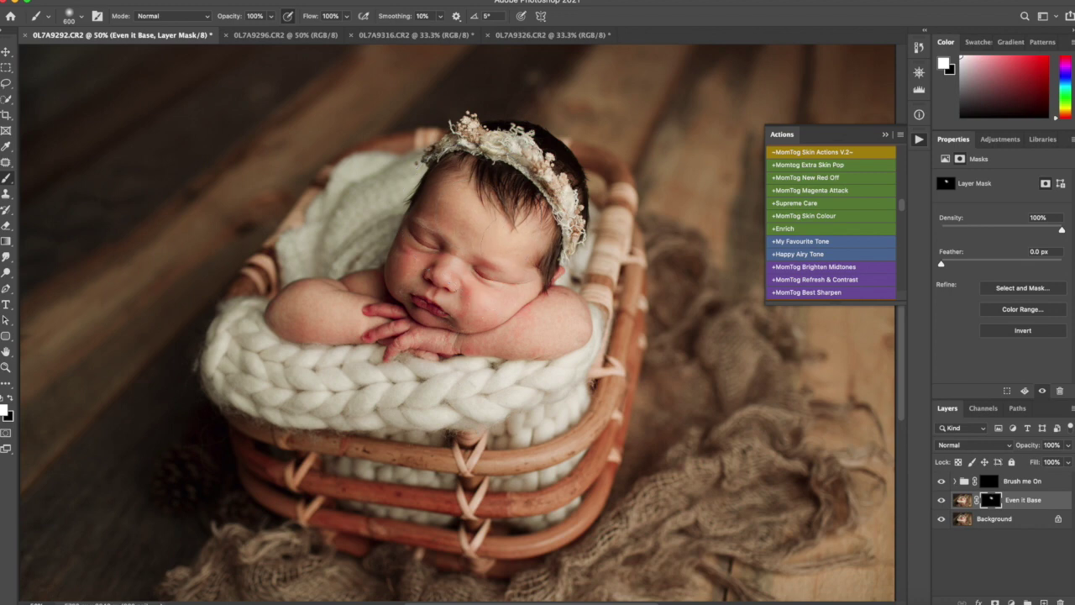
key("bracketleft")
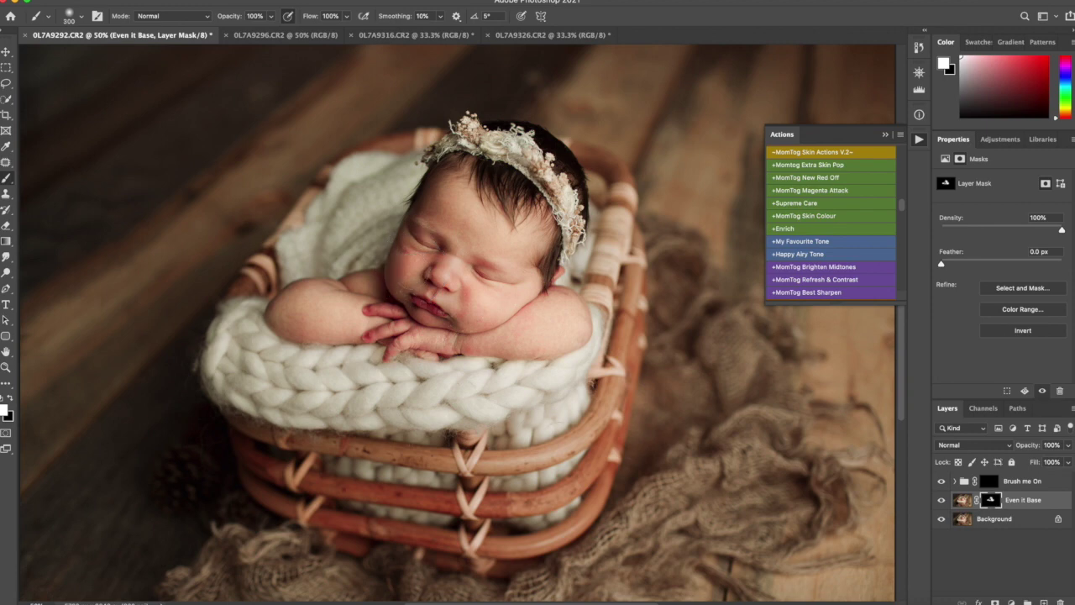
Compare the baby's skin with and without the Even it Base layer.
left_click(940, 502)
left_click(940, 501)
left_click(940, 501)
left_click(940, 501)
scroll(791, 235, "down", 2)
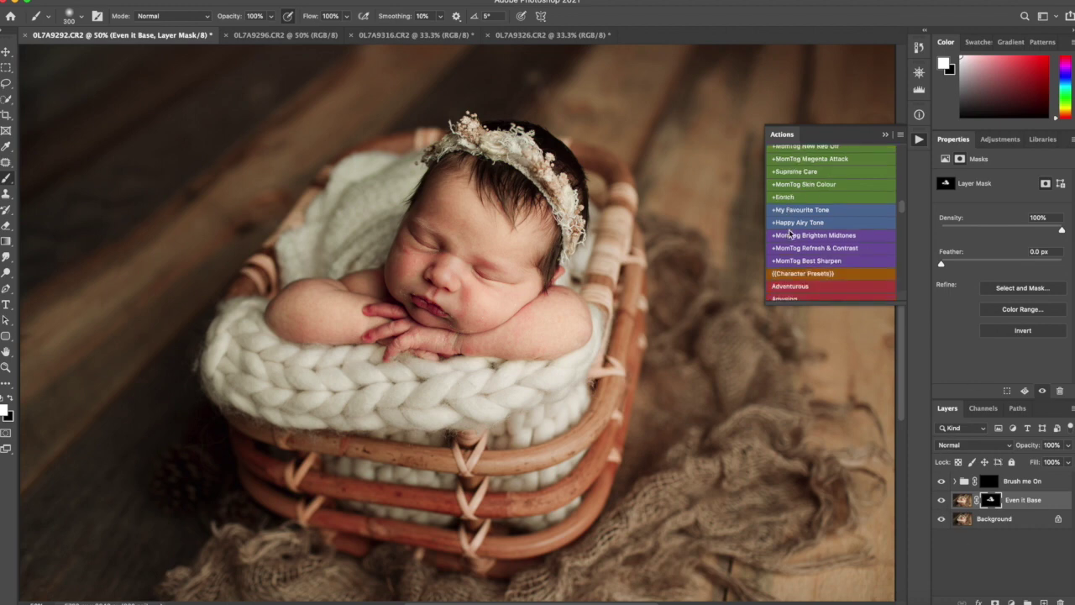
scroll(791, 236, "up", 2)
Select the Brush me On group, Even it Base and Background layers and flatten the image.
left_click(1038, 526)
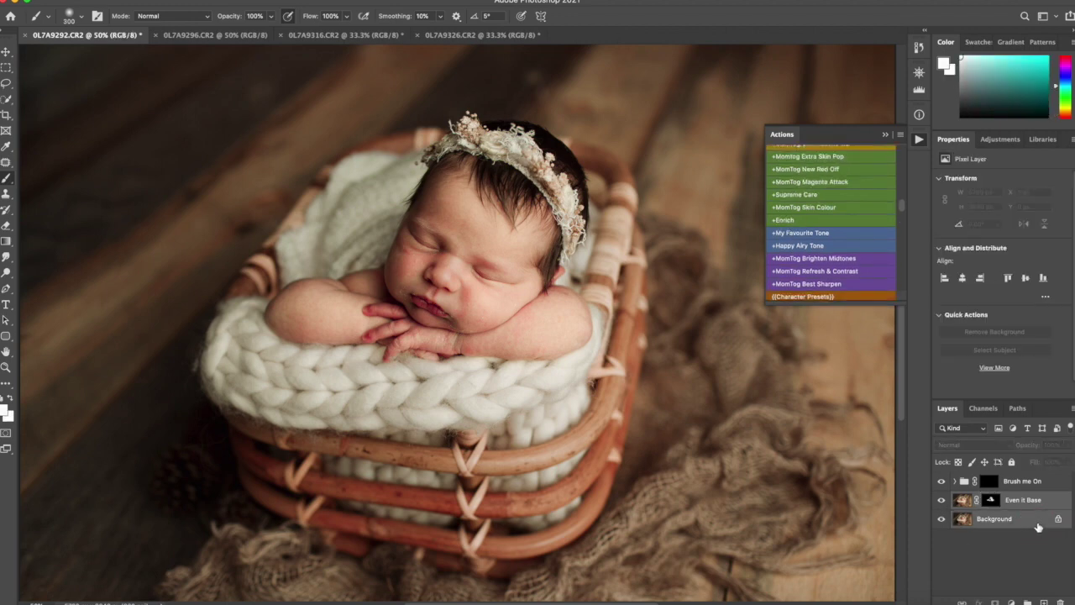
right_click(1038, 527)
left_click(1048, 507)
left_click(1049, 481, "shift")
right_click(1025, 525)
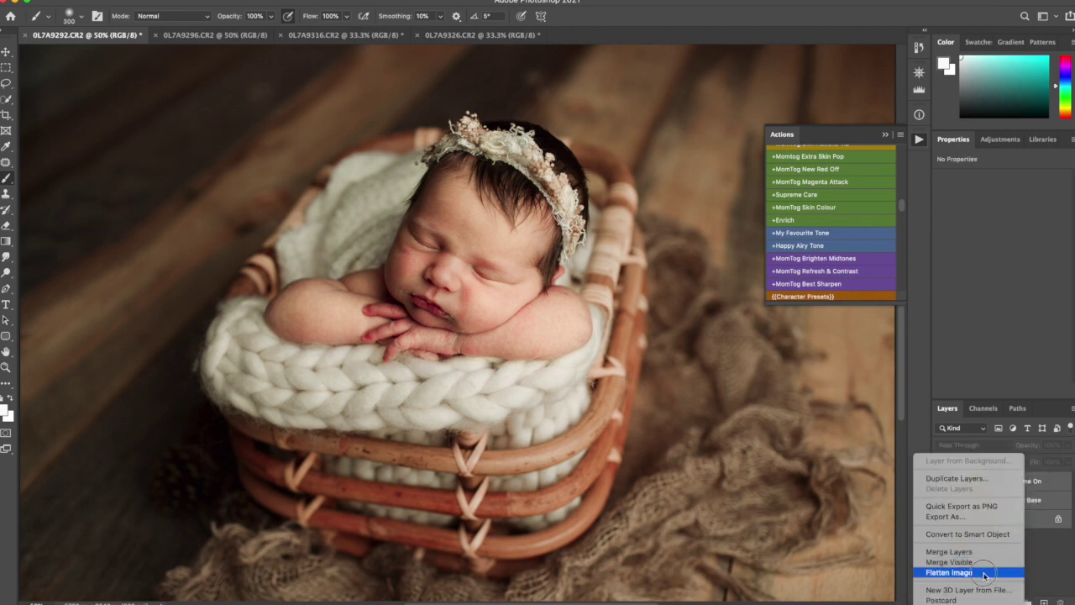
left_click(949, 572)
Run the +Supreme Care action and paint the Adjust group's mask over the baby's cheek with a 90 px brush.
left_click(815, 196)
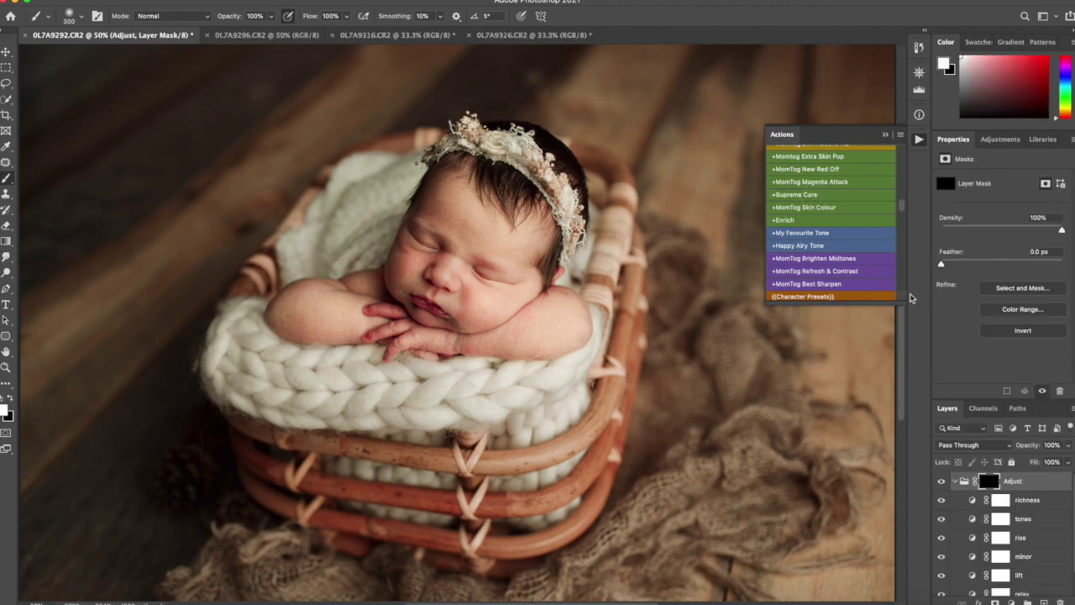
left_click(955, 482)
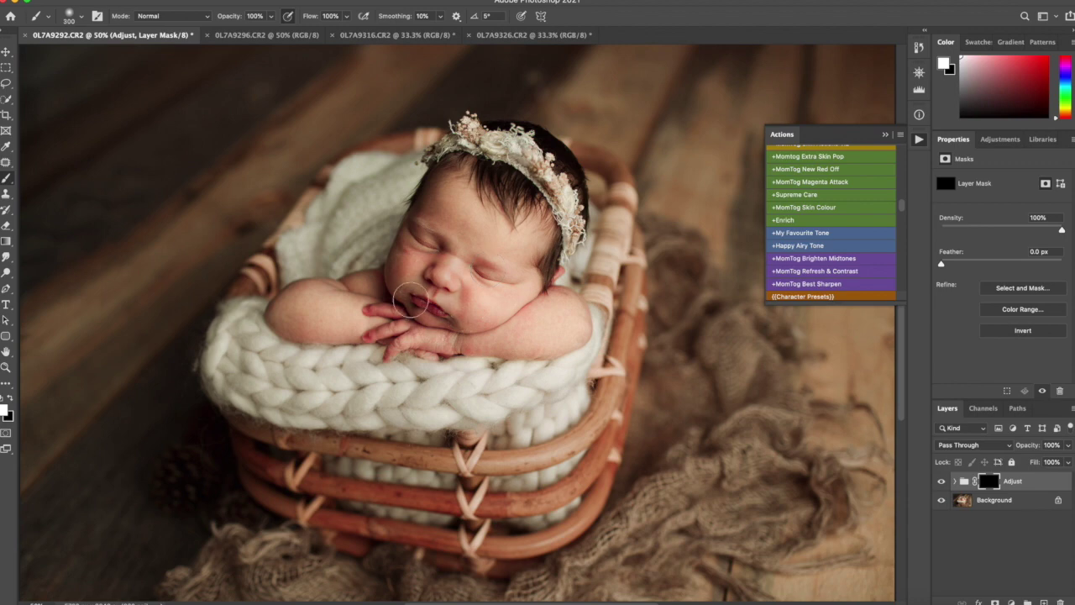
key("bracketleft")
key("bracketleft")
key("super+plus")
key("bracketleft")
key("bracketleft")
key("bracketleft")
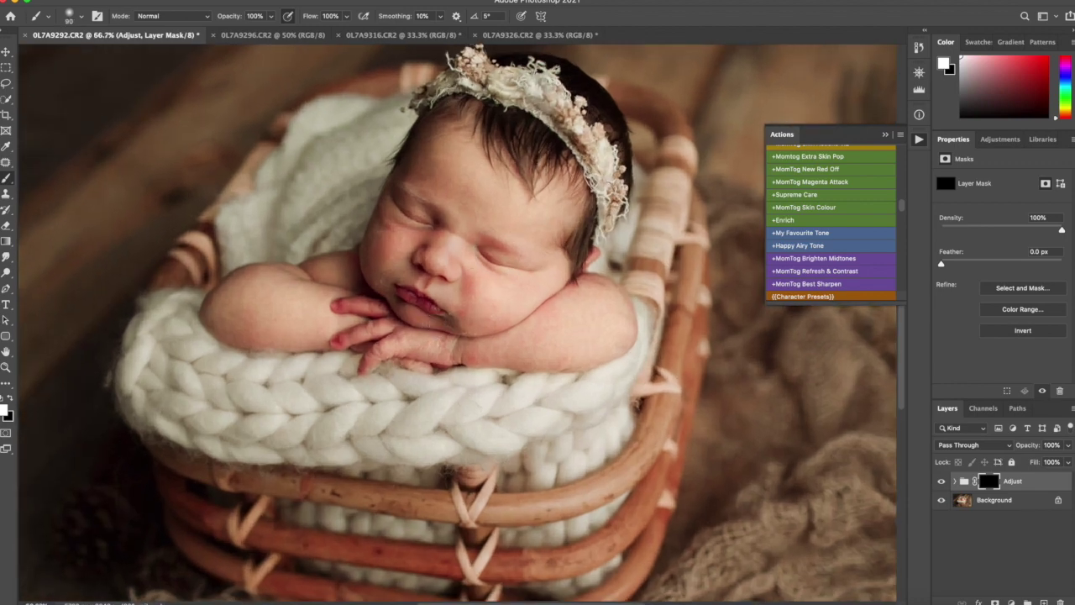
mouse_move(467, 278)
left_mouse_down()
mouse_move(461, 318)
mouse_move(466, 265)
left_mouse_up()
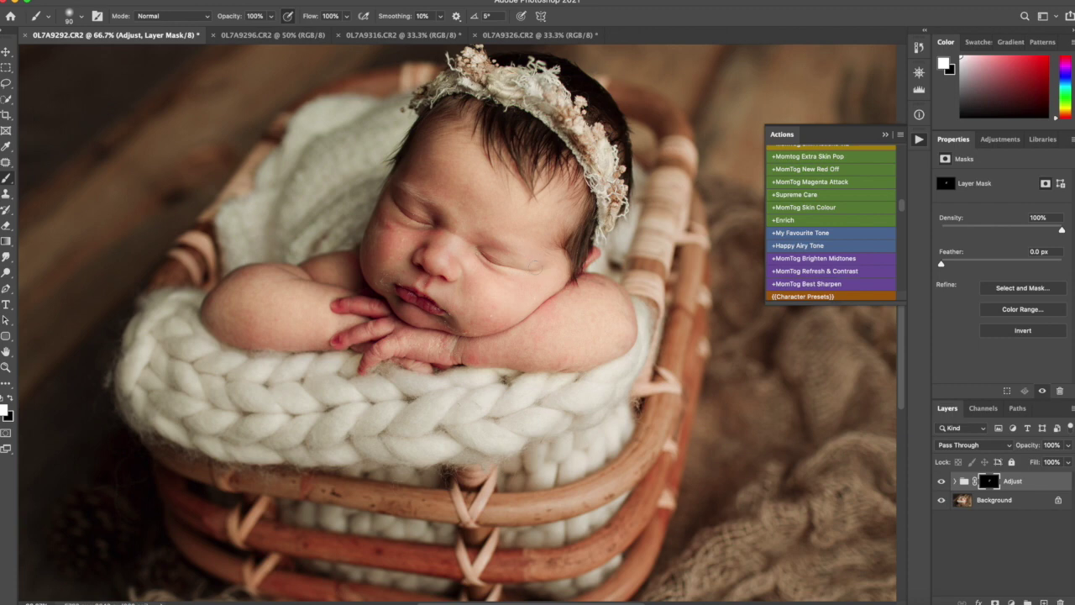
Enlarge the brush to 150 px and paint the Adjust mask over the baby's hands.
key("bracketleft")
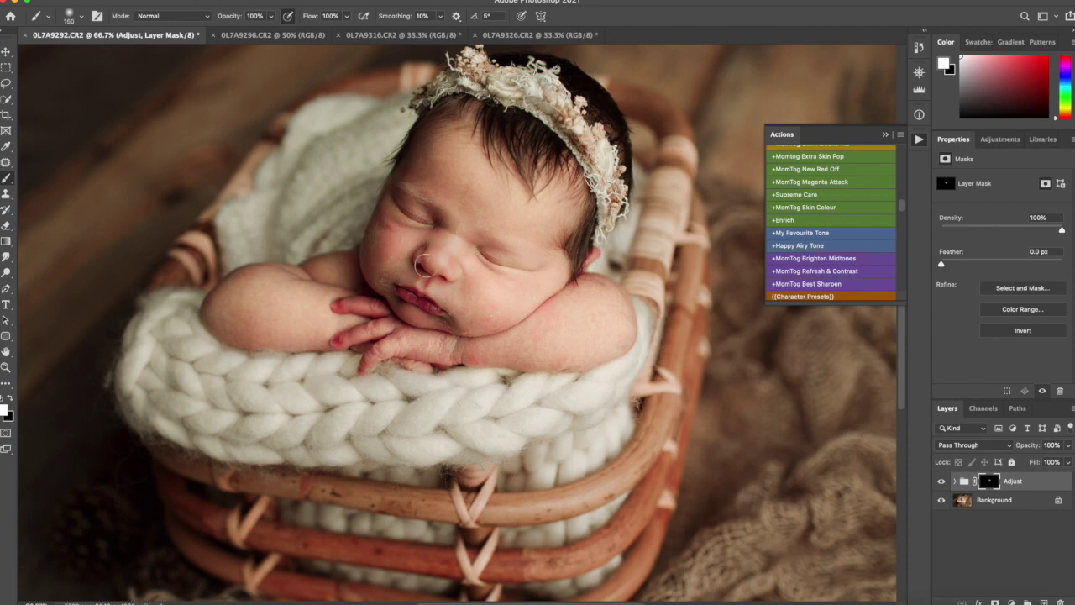
key("bracketright")
key("bracketright")
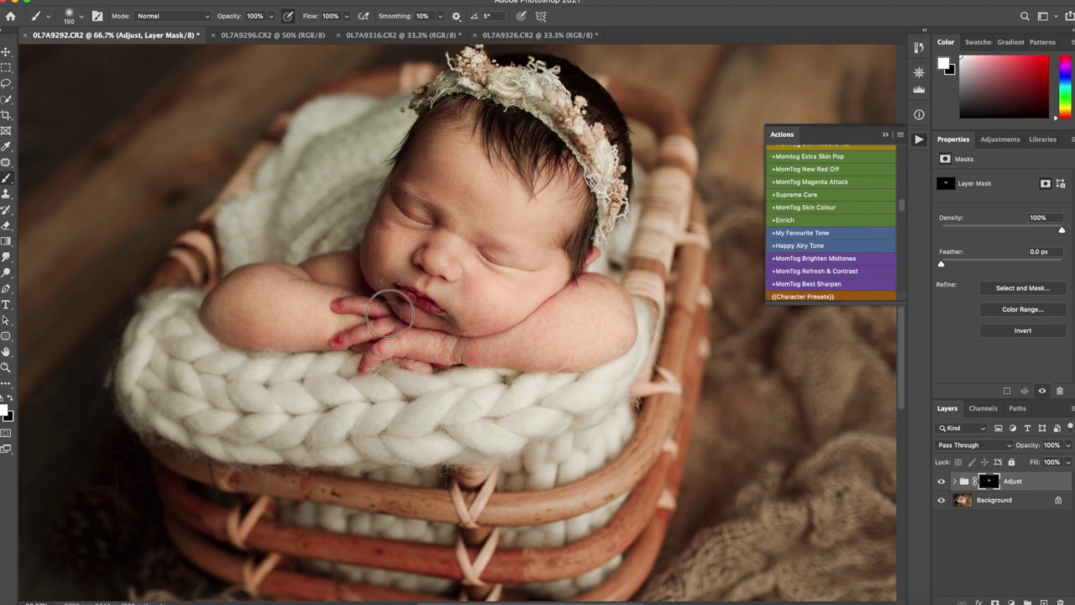
left_click_drag(374, 330, 476, 352)
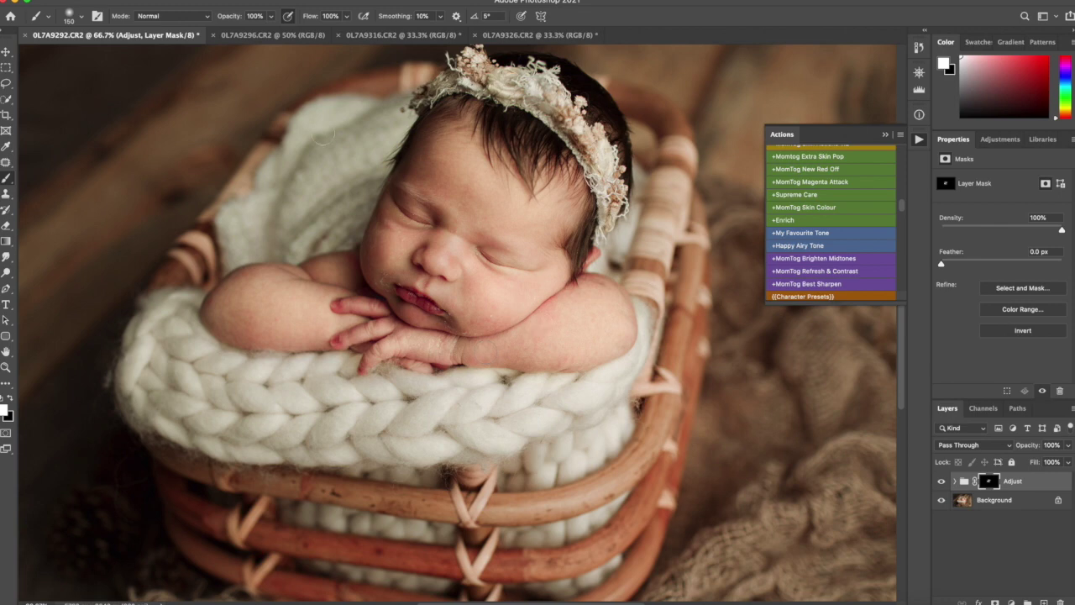
Lower the brush opacity to 22% and lightly paint the Adjust mask over the baby's face and arm.
left_click(271, 16)
left_click_drag(276, 31, 231, 33)
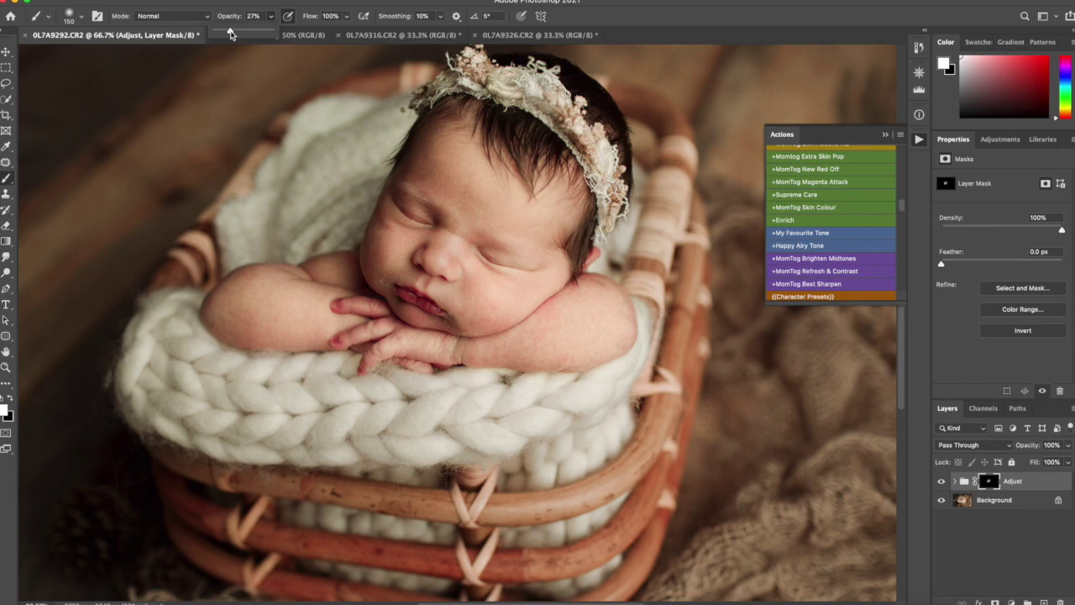
left_click_drag(231, 34, 227, 34)
left_click(388, 227)
mouse_move(540, 310)
left_mouse_down()
mouse_move(569, 292)
mouse_move(531, 320)
mouse_move(469, 335)
mouse_move(594, 278)
left_mouse_up()
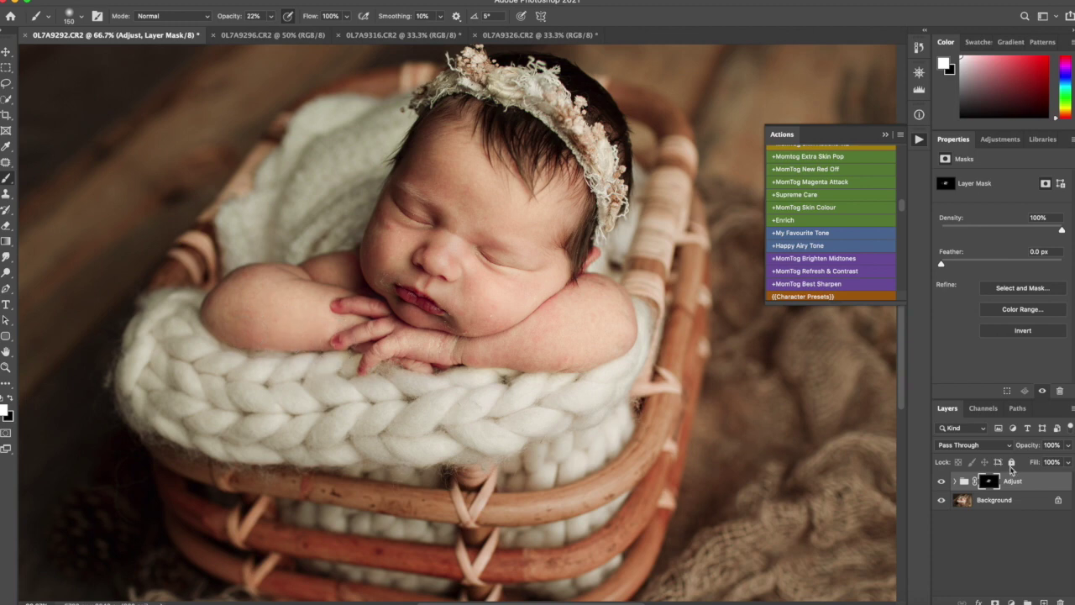
Compare the photo with and without the Adjust group, both close up and at 50% zoom.
left_click(940, 481)
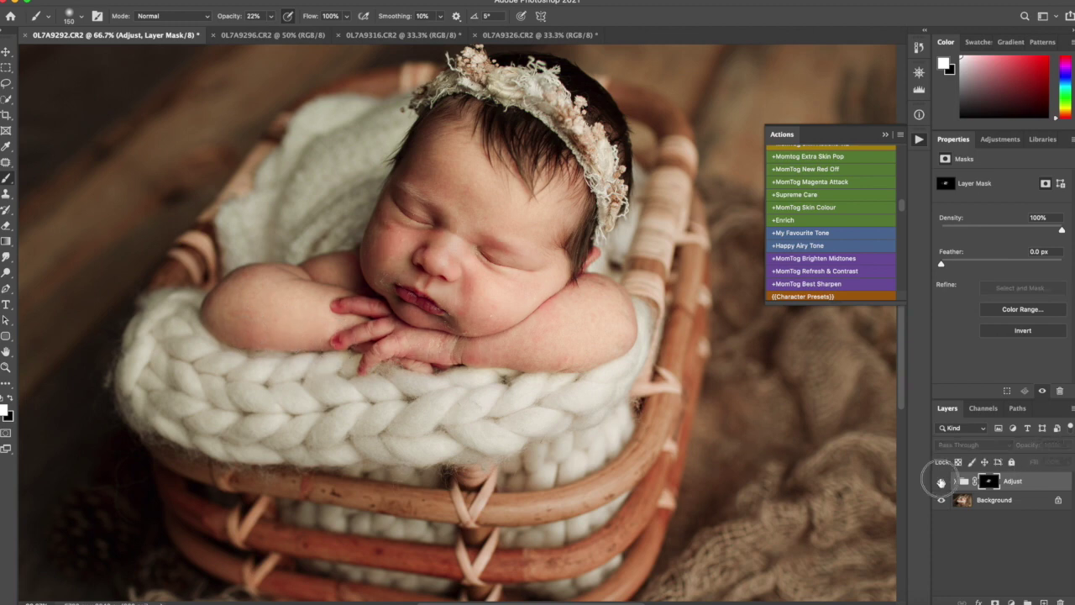
left_click(941, 482)
left_click(941, 481)
left_click(941, 482)
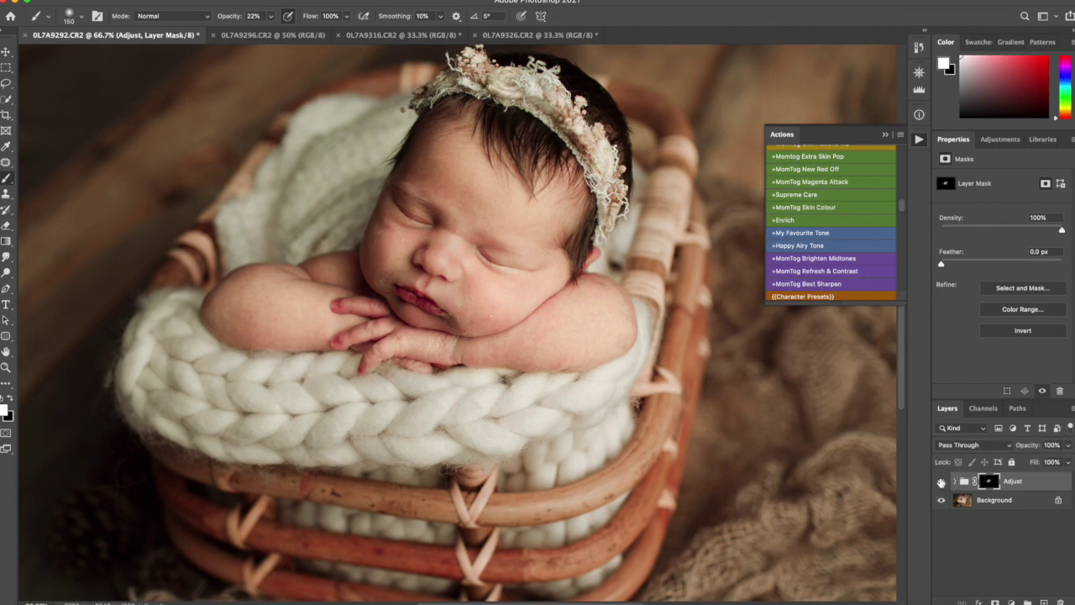
key("super+minus")
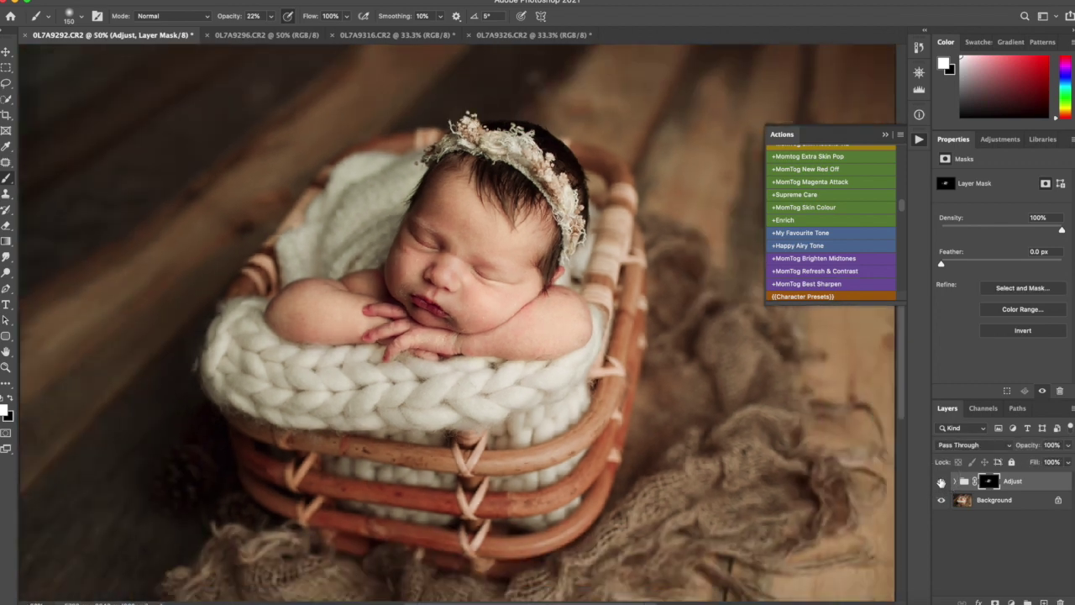
left_click(941, 481)
left_click(940, 481)
Flatten the Adjust group and the Background into a single layer.
left_click(1008, 501, "shift")
right_click(1008, 502)
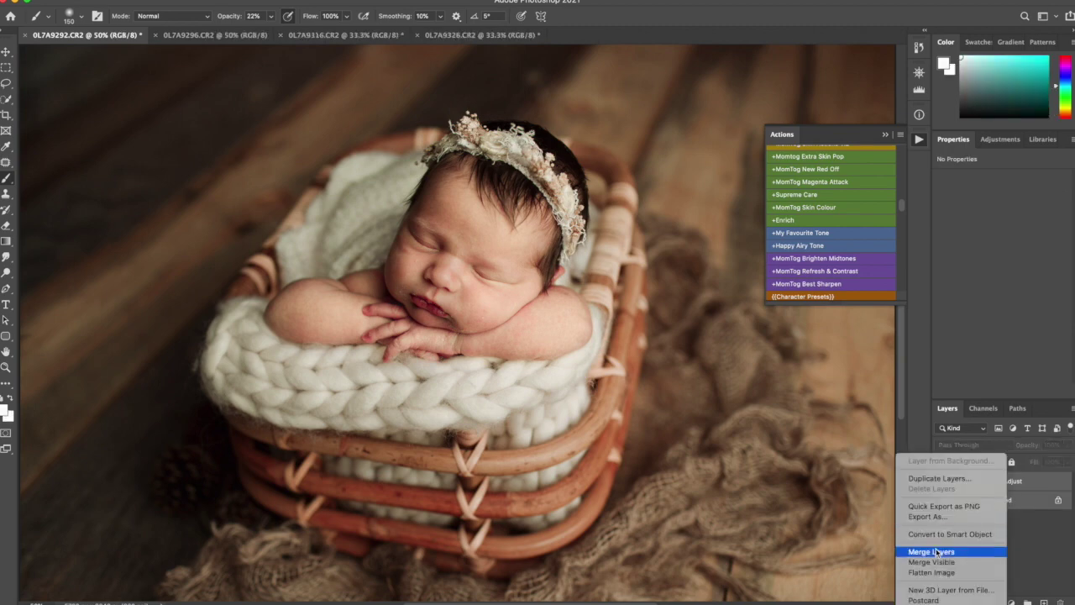
left_click(932, 574)
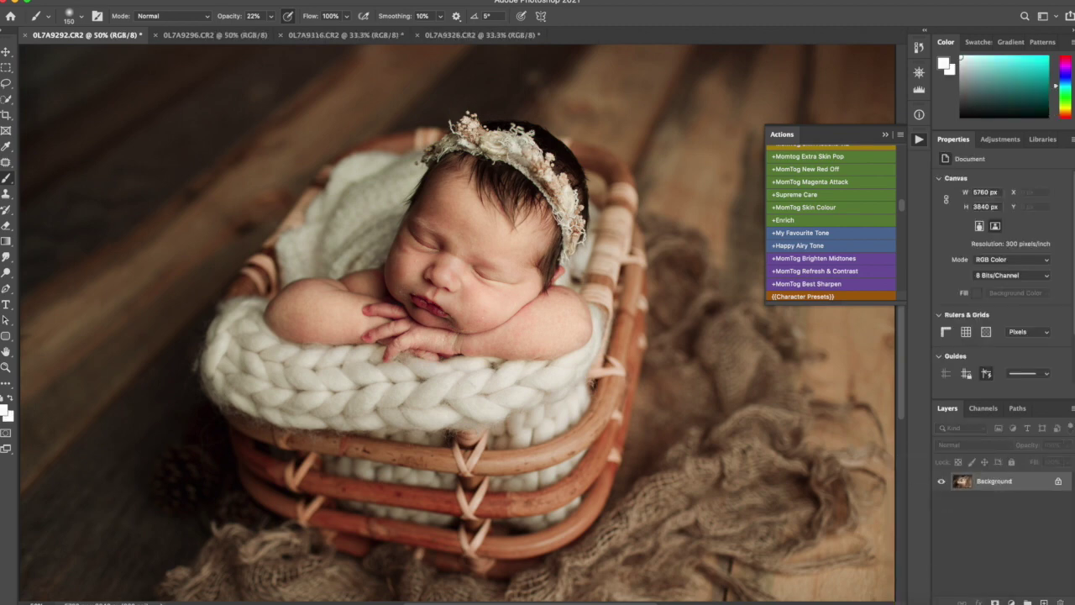
Create a history snapshot of the retouched photo.
left_click(900, 134)
left_click(891, 126)
left_click(916, 47)
left_click(867, 295)
Compare the new snapshot with the original 0L7A9292.CR2 state, ending on the snapshot.
scroll(807, 126, "up", 10)
left_click(811, 79)
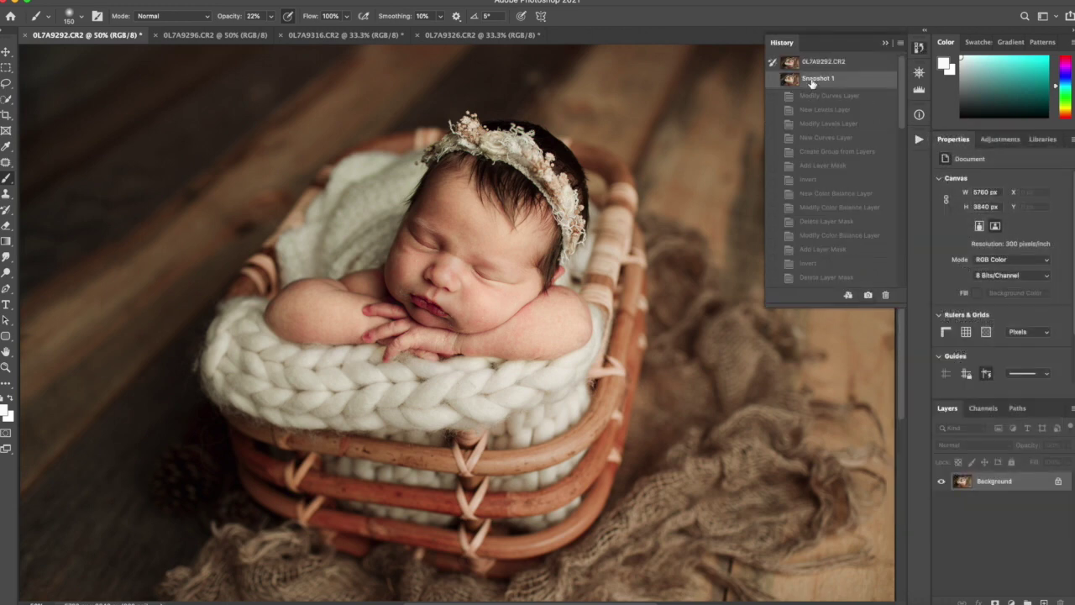
left_click(824, 68)
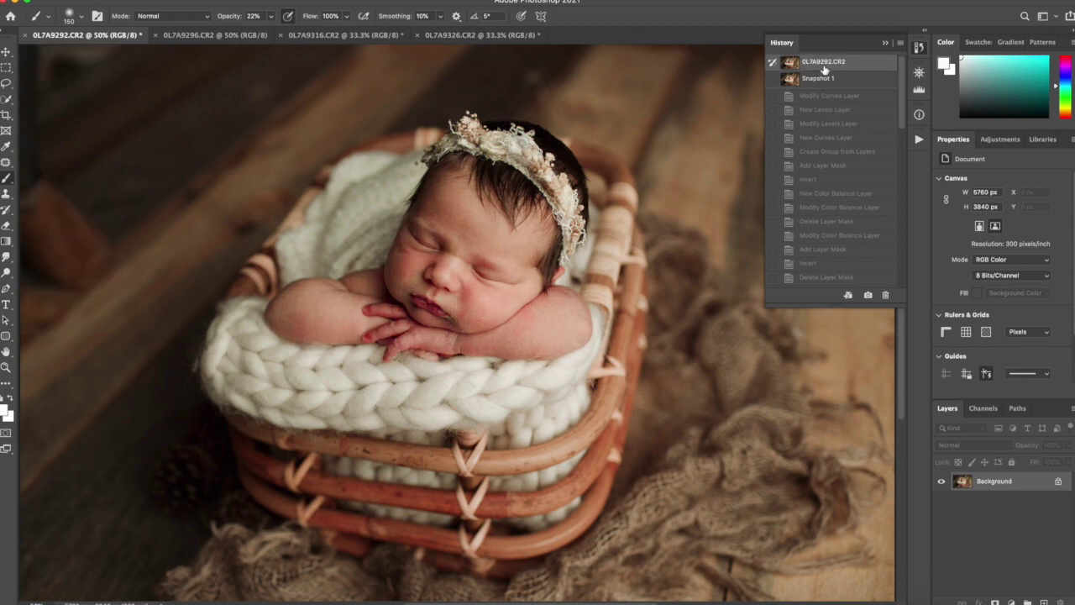
left_click(827, 82)
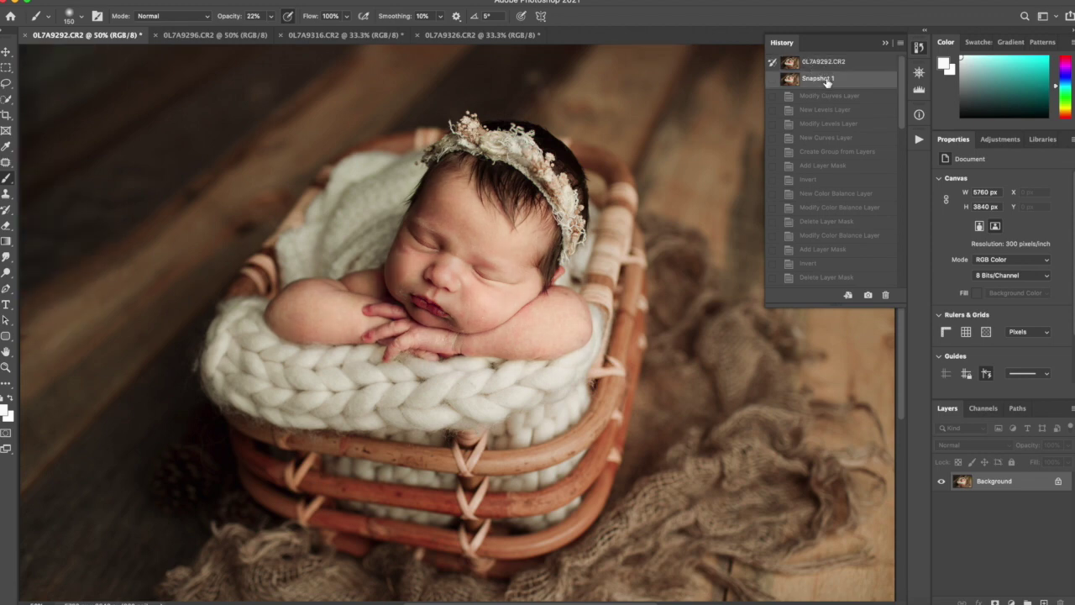
left_click(825, 65)
left_click(828, 79)
Run the Skin: De-Blotch Medium action on the photo.
left_click(919, 139)
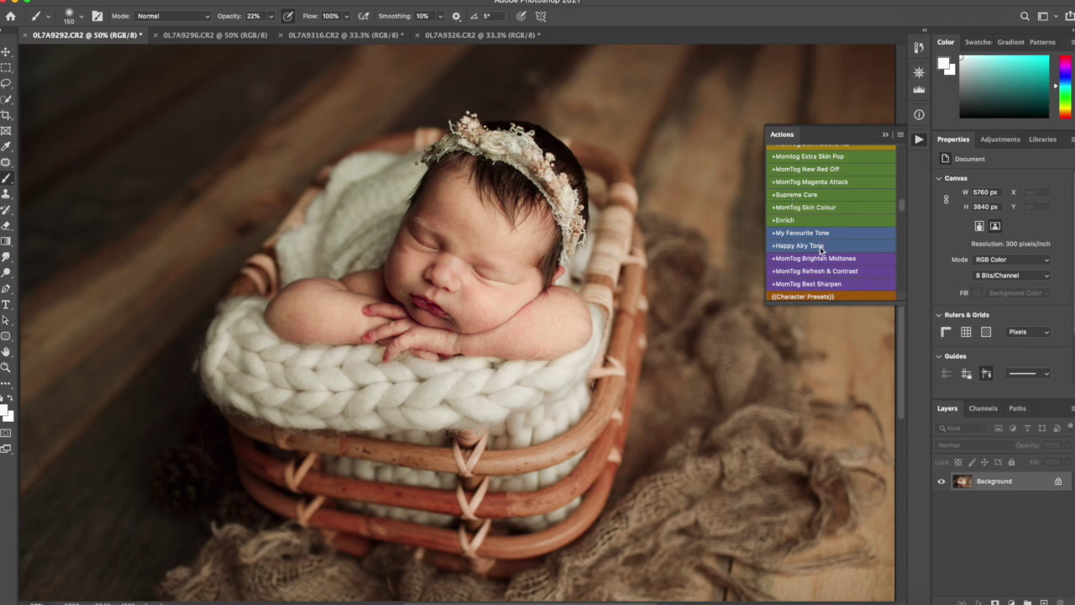
scroll(821, 249, "down", 10)
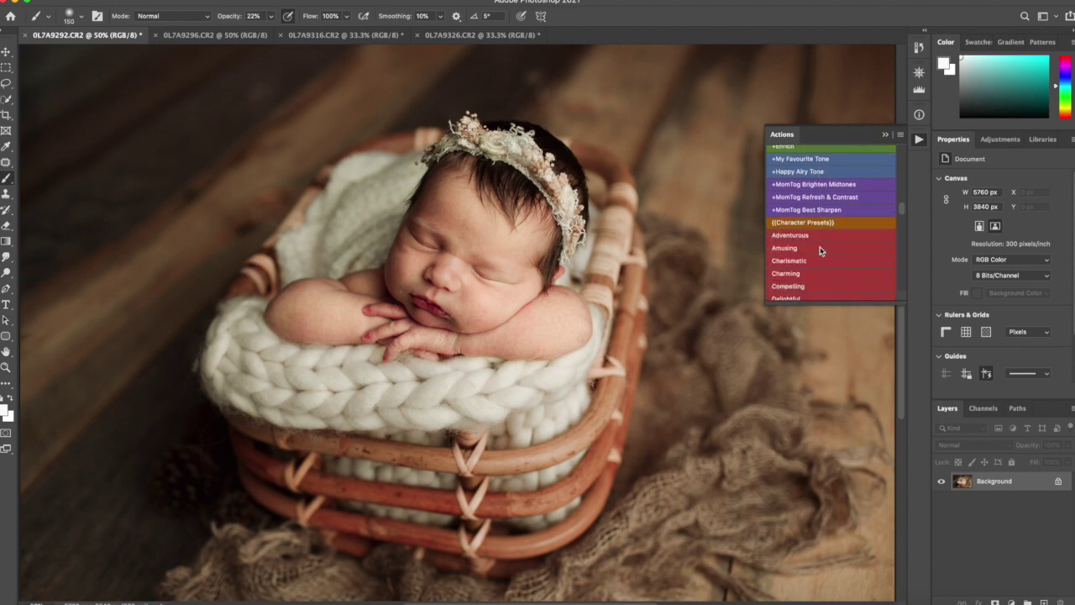
scroll(821, 251, "down", 2)
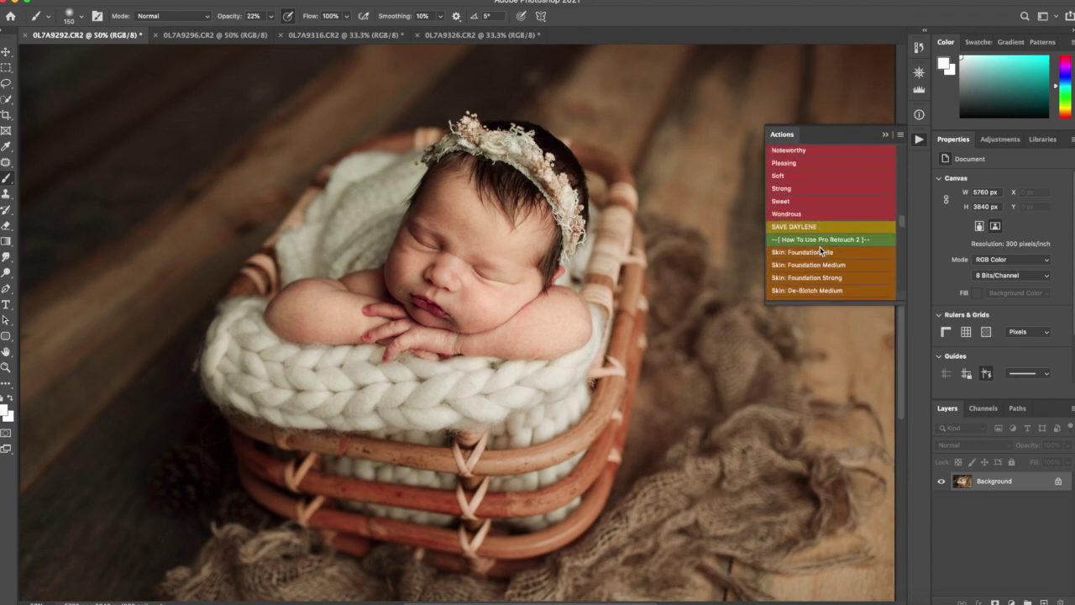
scroll(854, 241, "down", 2)
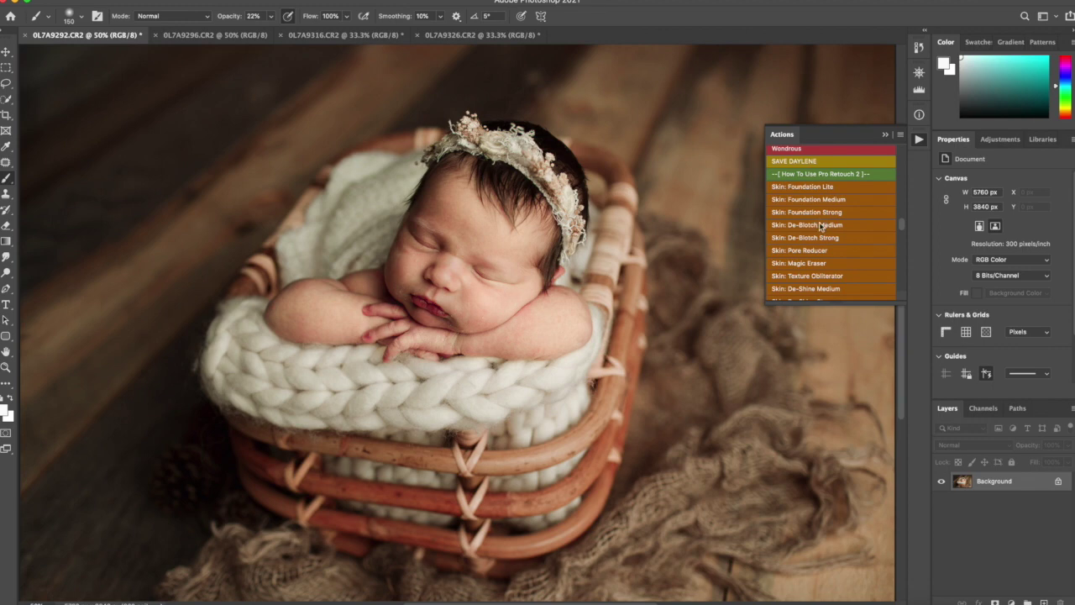
left_click(821, 226)
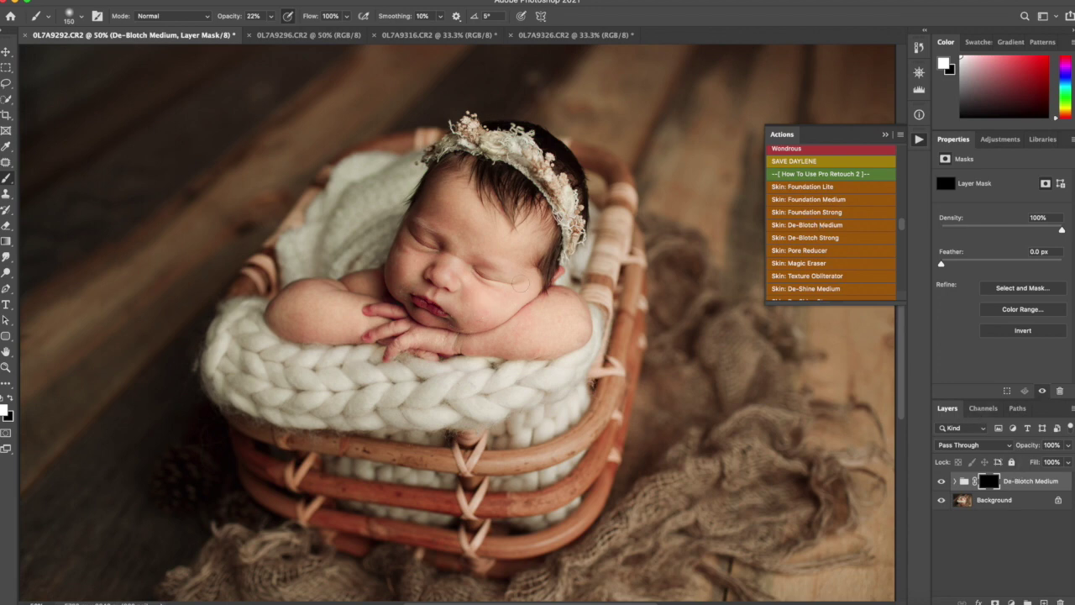
Set the brush opacity to 100% and paint the De-Blotch Medium mask over the baby's forehead and the cheek nearest the ear.
key("super+=")
key("]")
key("]")
key("]")
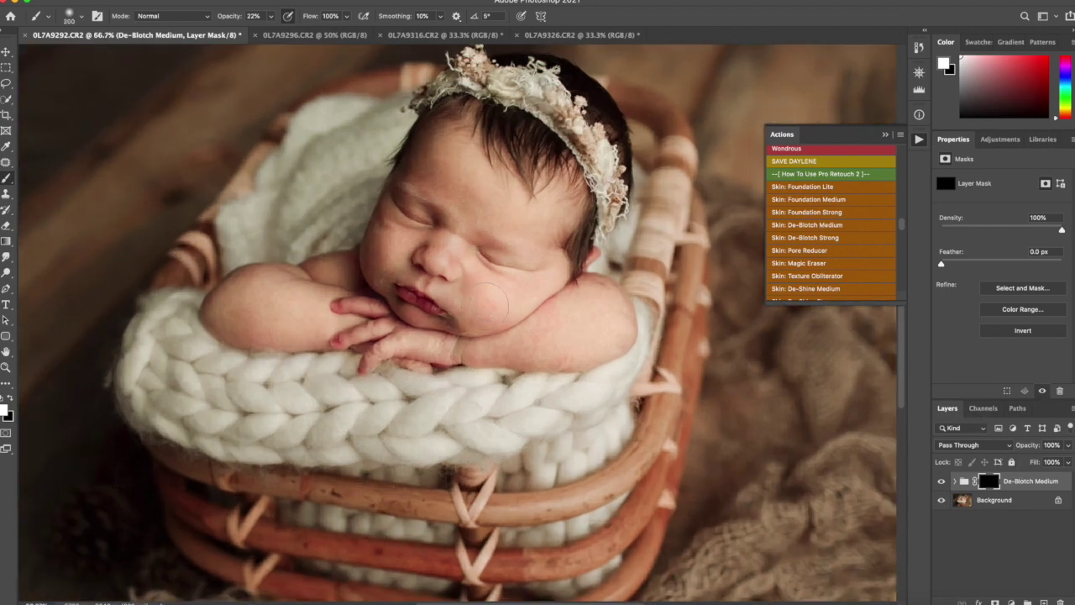
left_click(271, 16)
left_click_drag(267, 31, 341, 32)
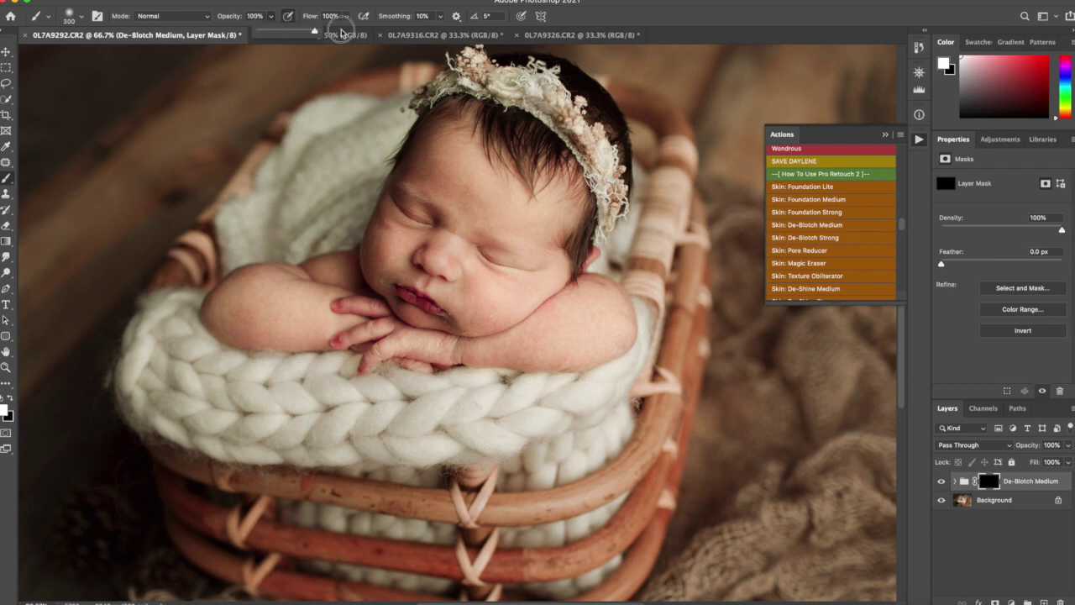
left_click(472, 204)
mouse_move(465, 206)
left_mouse_down()
mouse_move(436, 153)
mouse_move(498, 211)
mouse_move(465, 236)
mouse_move(492, 218)
mouse_move(551, 221)
mouse_move(542, 283)
mouse_move(507, 307)
mouse_move(488, 314)
mouse_move(455, 294)
mouse_move(475, 280)
mouse_move(469, 262)
mouse_move(488, 296)
mouse_move(474, 320)
mouse_move(504, 310)
left_mouse_up()
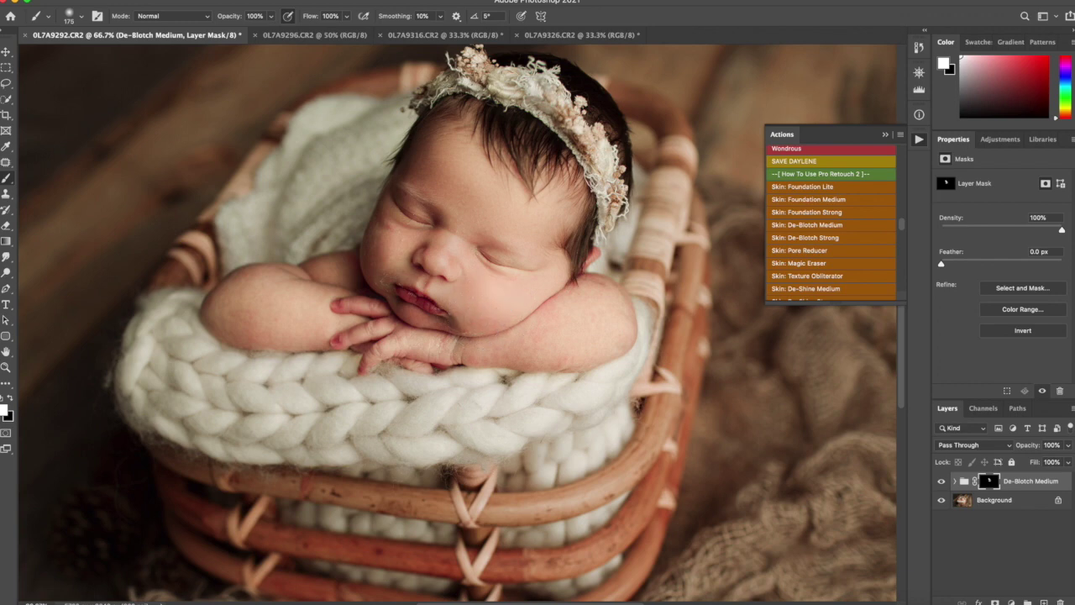
Paint the De-Blotch Medium mask over the baby's other cheek and both arms.
left_click_drag(373, 270, 397, 239)
mouse_move(598, 362)
left_mouse_down()
mouse_move(558, 359)
mouse_move(611, 326)
mouse_move(565, 311)
mouse_move(607, 300)
mouse_move(595, 298)
mouse_move(621, 335)
mouse_move(593, 346)
left_mouse_up()
mouse_move(313, 312)
left_mouse_down()
mouse_move(225, 288)
mouse_move(271, 320)
mouse_move(248, 331)
mouse_move(299, 331)
mouse_move(331, 270)
mouse_move(346, 269)
left_mouse_up()
key("[")
key("[")
key("[")
key("[")
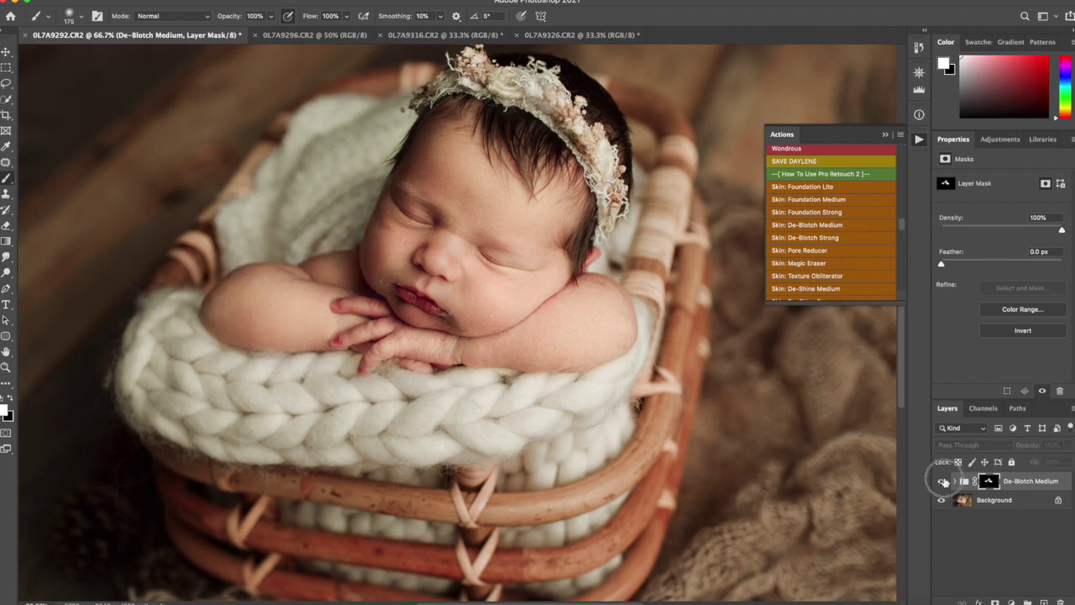
Flatten the De-Blotch Medium group with the Background and run the Skin: Magic Eraser action.
right_click(1028, 504)
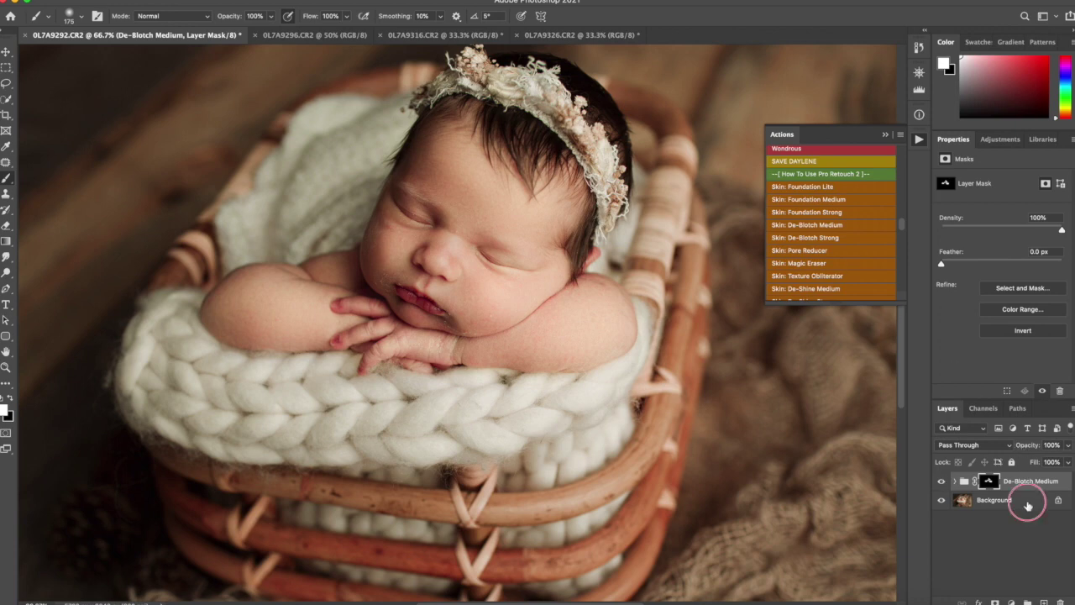
left_click(956, 572)
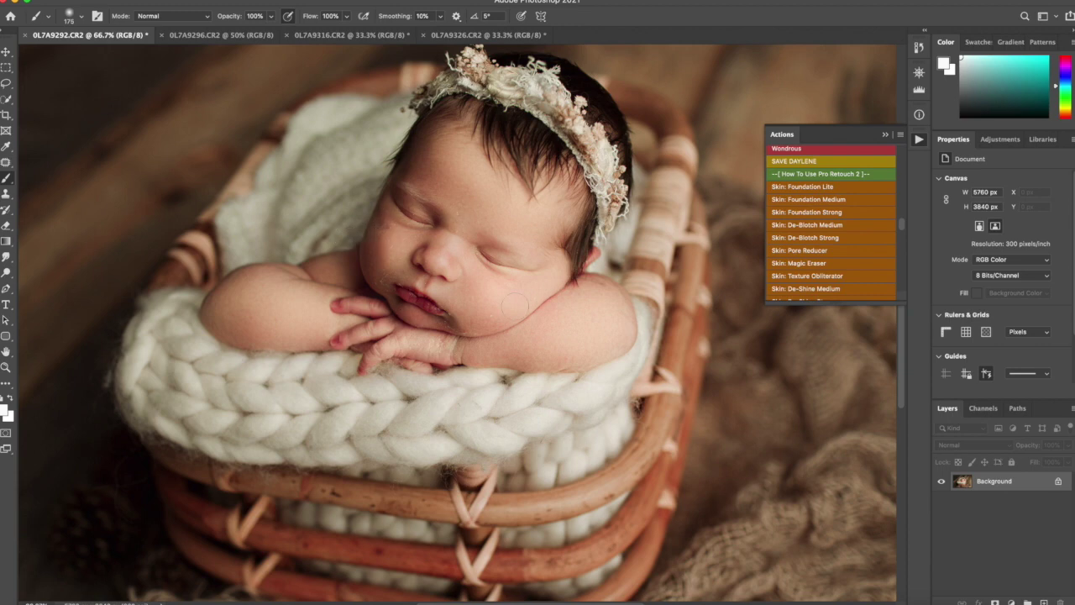
left_click(816, 264)
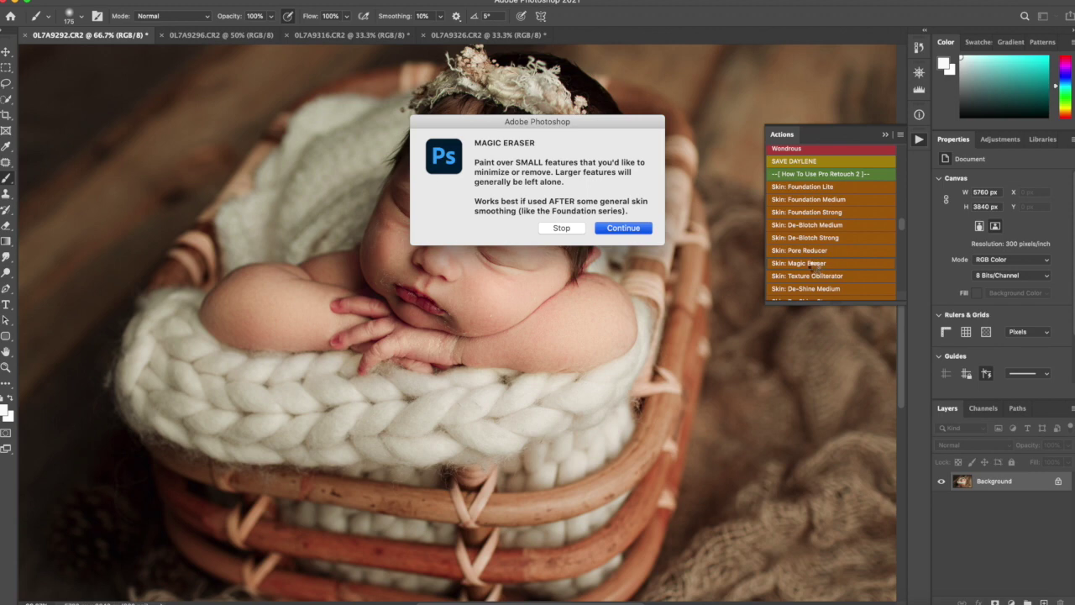
key("Return")
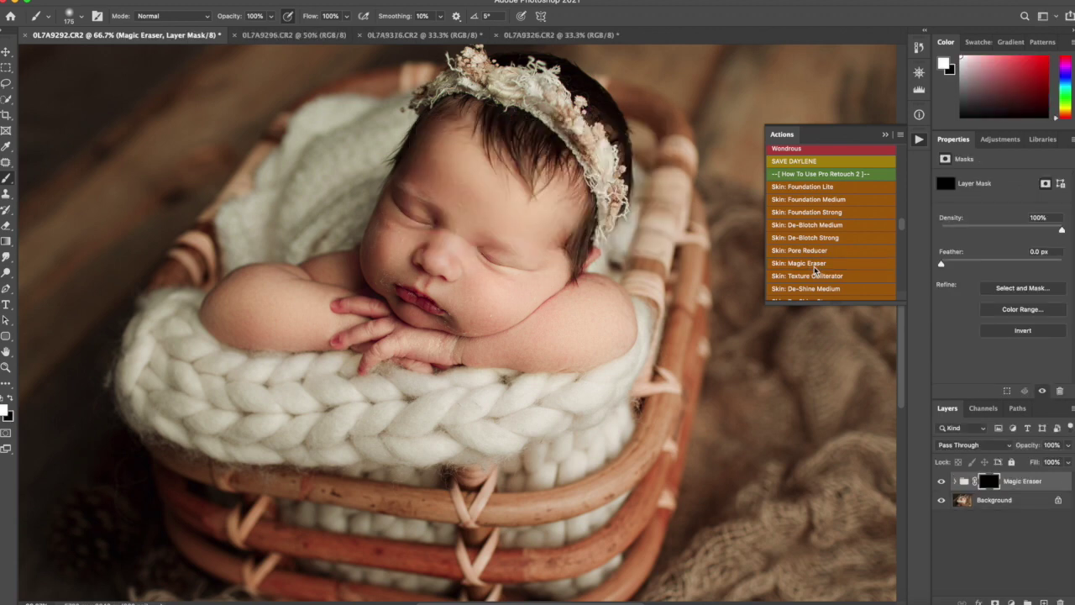
Paint the Magic Eraser mask with a 30 px brush over small dry flakes on the face and around the mouth.
key("super+plus")
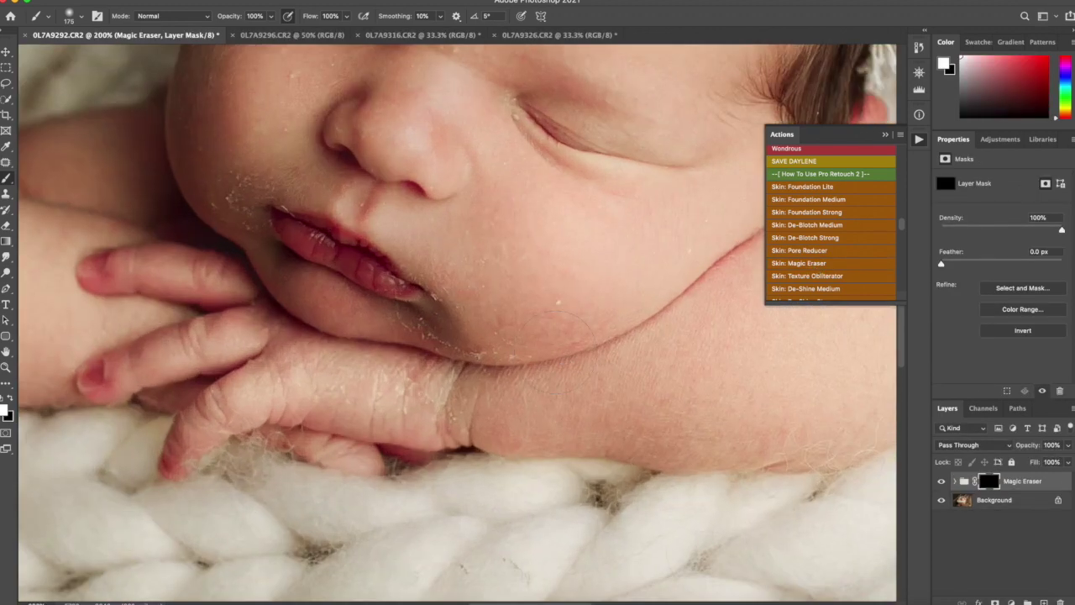
scroll(504, 277, "up", 1)
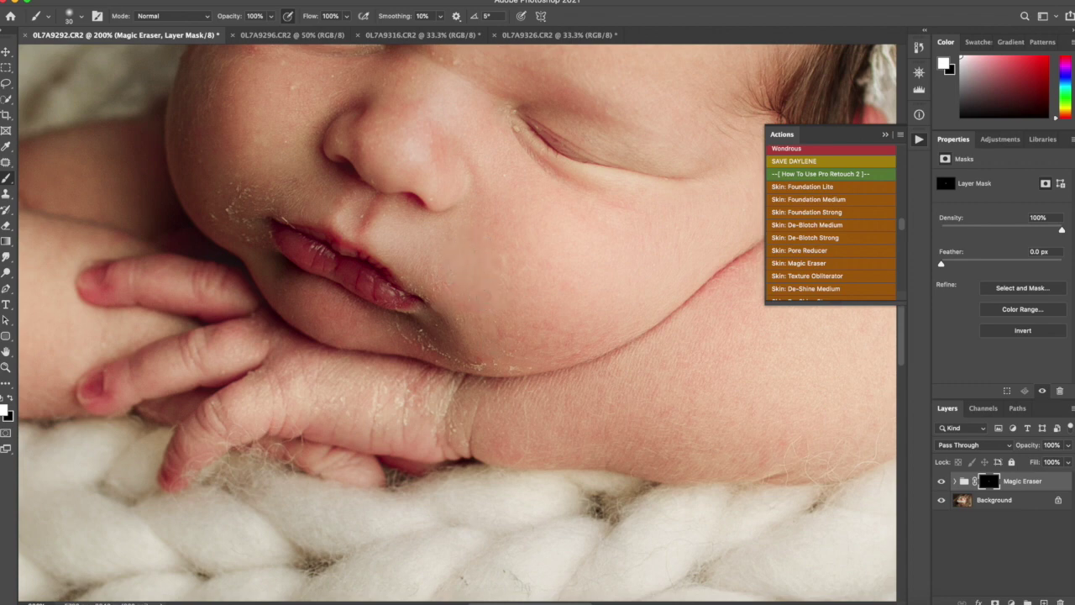
scroll(460, 64, "up", 2)
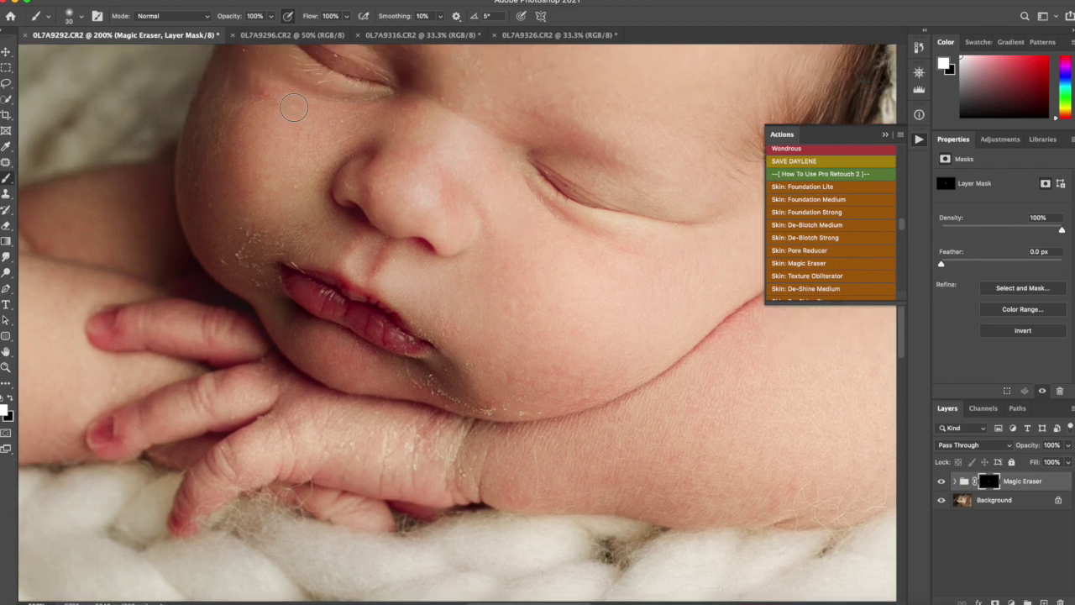
scroll(254, 73, "up", 4)
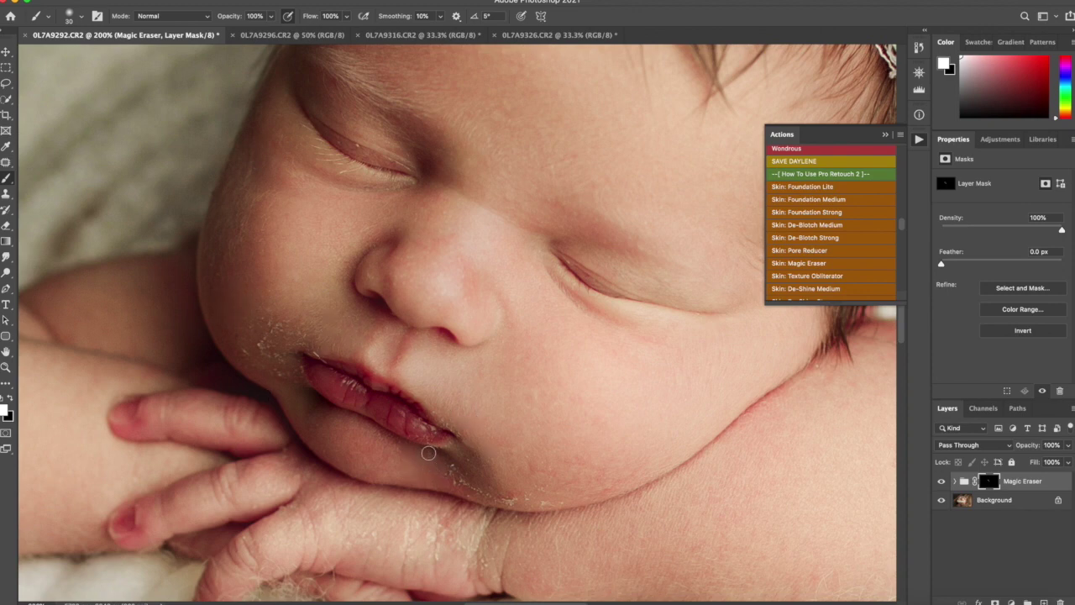
mouse_move(445, 465)
left_mouse_down()
mouse_move(507, 499)
mouse_move(545, 486)
left_mouse_up()
scroll(248, 332, "up", 1)
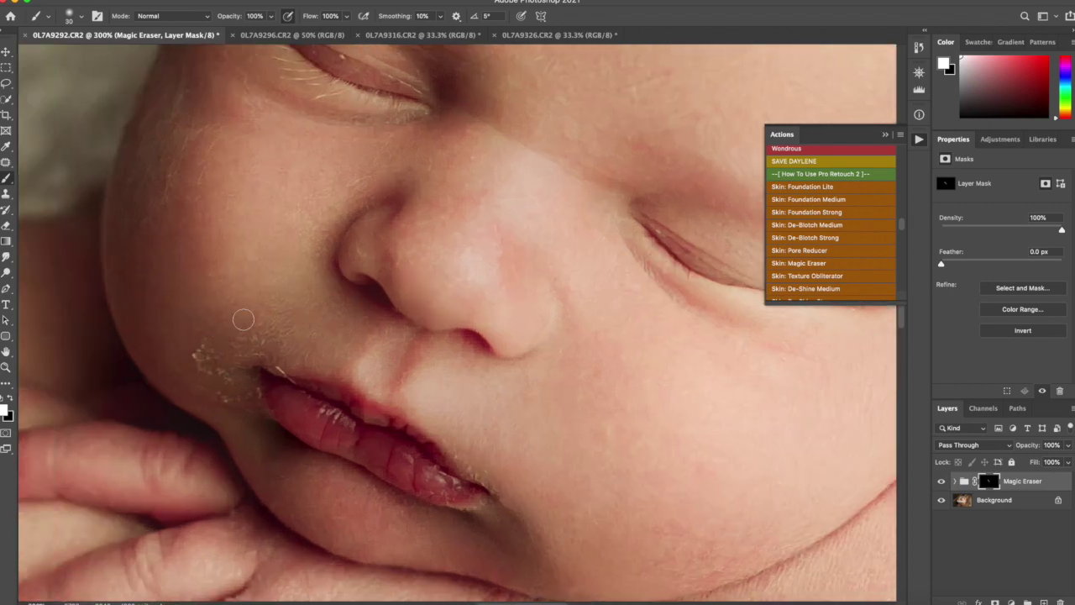
scroll(244, 373, "up", 2)
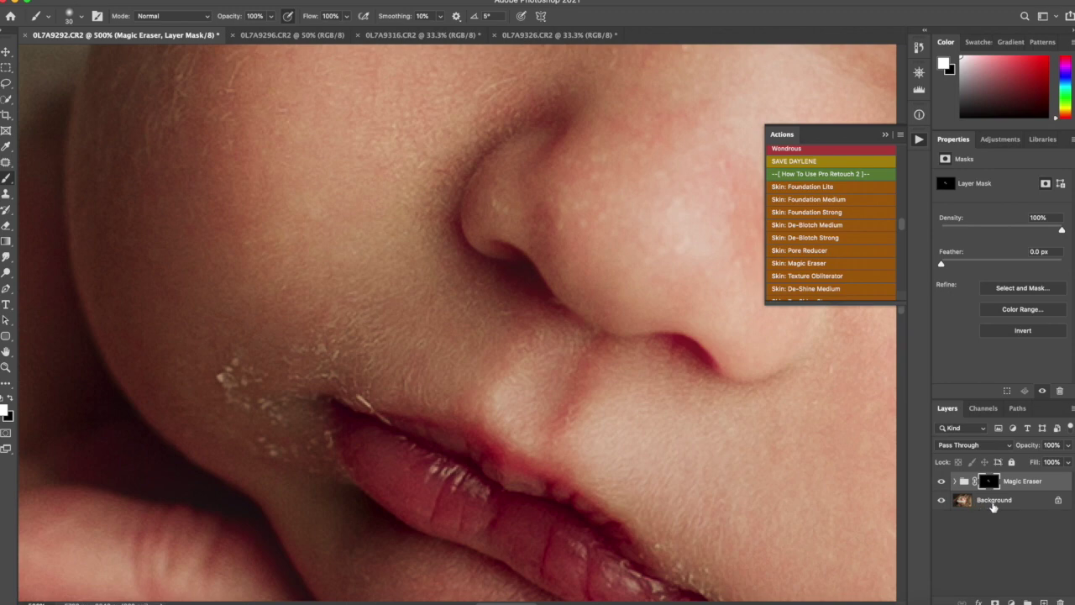
Flatten the Magic Eraser group with the Background and duplicate the flattened photo onto a new layer.
right_click(993, 504)
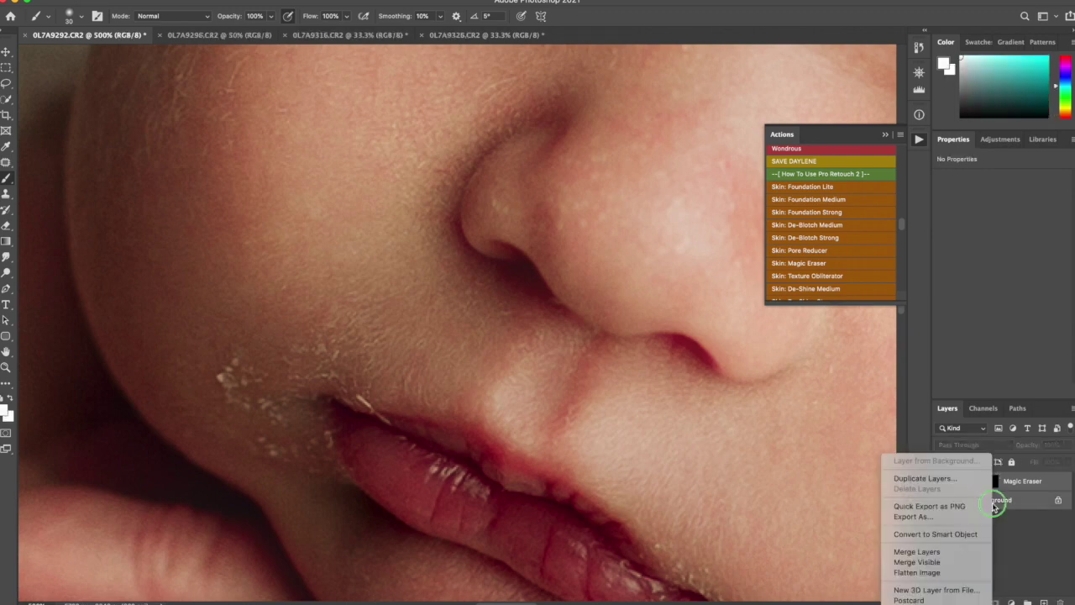
left_click(933, 573)
key("ctrl+j")
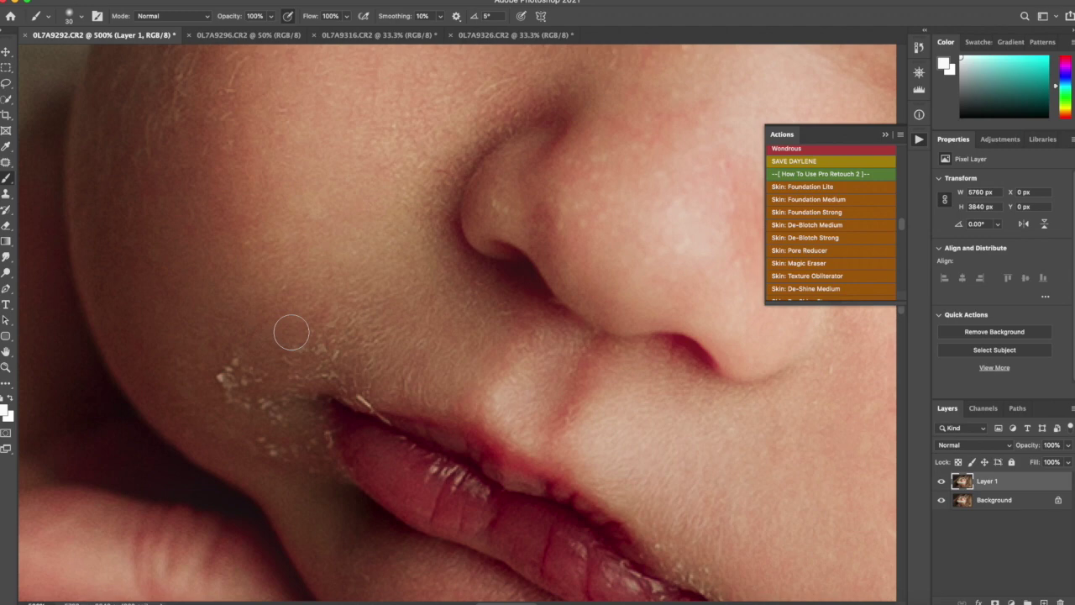
Use the Patch tool to replace the dry flakes on the cheek beside the mouth with clean nearby skin.
key("j")
mouse_move(282, 309)
left_mouse_down()
mouse_move(238, 340)
mouse_move(285, 352)
mouse_move(316, 308)
mouse_move(286, 309)
left_mouse_up()
left_click_drag(282, 315, 273, 285)
key("ctrl+d")
mouse_move(235, 344)
left_mouse_down()
mouse_move(209, 384)
mouse_move(240, 414)
mouse_move(261, 350)
mouse_move(202, 364)
mouse_move(238, 425)
mouse_move(269, 408)
mouse_move(177, 420)
mouse_move(208, 414)
mouse_move(208, 385)
left_mouse_up()
key("ctrl+d")
left_click_drag(199, 406, 216, 377)
key("super+d")
mouse_move(237, 418)
left_mouse_down()
mouse_move(173, 424)
mouse_move(250, 421)
mouse_move(221, 384)
left_mouse_up()
key("super+d")
mouse_move(285, 403)
left_mouse_down()
mouse_move(254, 398)
mouse_move(286, 433)
mouse_move(290, 401)
mouse_move(233, 407)
left_mouse_up()
key("super+d")
Patch the remaining dry flakes directly around the corner of the mouth on the shadowed side of the face.
mouse_move(306, 320)
left_mouse_down()
mouse_move(297, 379)
mouse_move(331, 364)
mouse_move(288, 356)
mouse_move(314, 372)
mouse_move(264, 341)
left_mouse_up()
key("ctrl+d")
key("super+d")
left_click_drag(281, 437, 270, 440)
left_click_drag(267, 440, 233, 452)
key("super+d")
mouse_move(302, 437)
left_mouse_down()
mouse_move(302, 453)
mouse_move(301, 440)
left_mouse_up()
key("ctrl+d")
mouse_move(363, 385)
left_mouse_down()
mouse_move(345, 400)
mouse_move(367, 394)
left_mouse_up()
left_click_drag(366, 402, 397, 404)
key("ctrl+d")
left_click_drag(324, 448, 331, 430)
mouse_move(331, 430)
left_mouse_down()
mouse_move(348, 438)
mouse_move(337, 460)
left_mouse_up()
left_click(312, 432)
Patch the dry flakes along the lip edge at the opposite corner of the mouth with clean skin.
mouse_move(670, 541)
left_mouse_down()
mouse_move(619, 459)
mouse_move(627, 492)
mouse_move(667, 488)
mouse_move(658, 474)
left_mouse_up()
key("ctrl+d")
left_click_drag(637, 499, 658, 505)
key("ctrl+d")
scroll(659, 496, "down", 3)
mouse_move(637, 457)
left_mouse_down()
mouse_move(693, 491)
mouse_move(682, 472)
left_mouse_up()
key("ctrl+d")
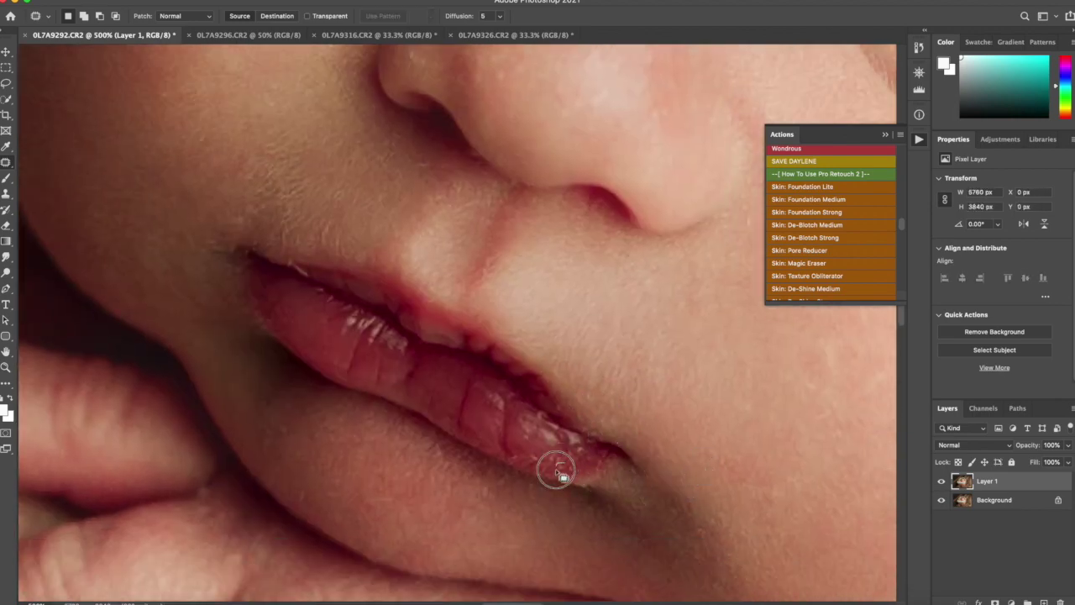
scroll(564, 468, "up", 3)
scroll(565, 468, "left", 2)
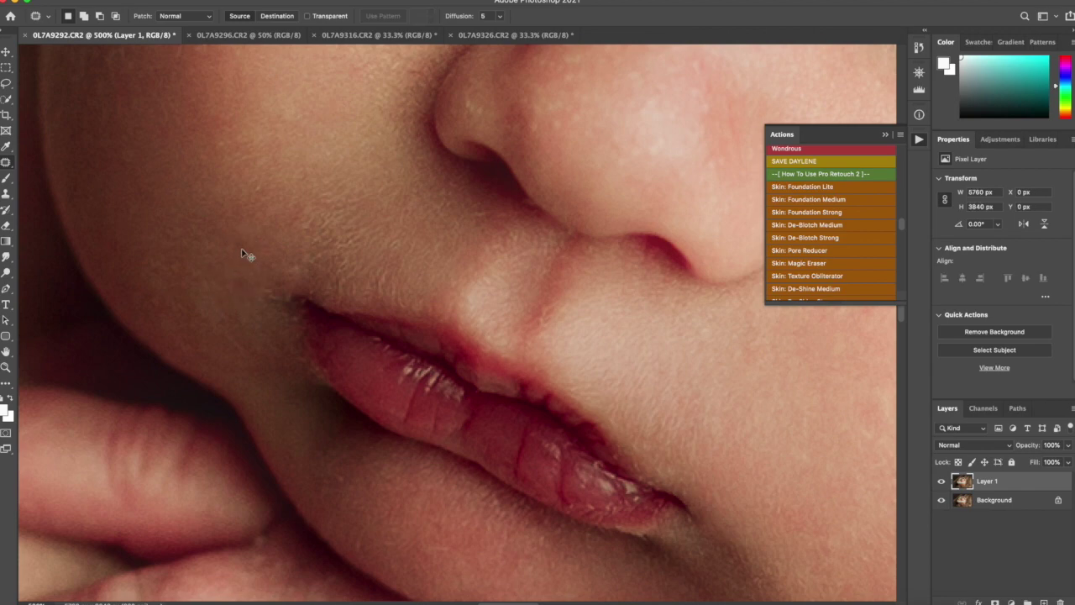
Flatten the patched Layer 1 and the Background into a single layer.
scroll(242, 253, "down", 6)
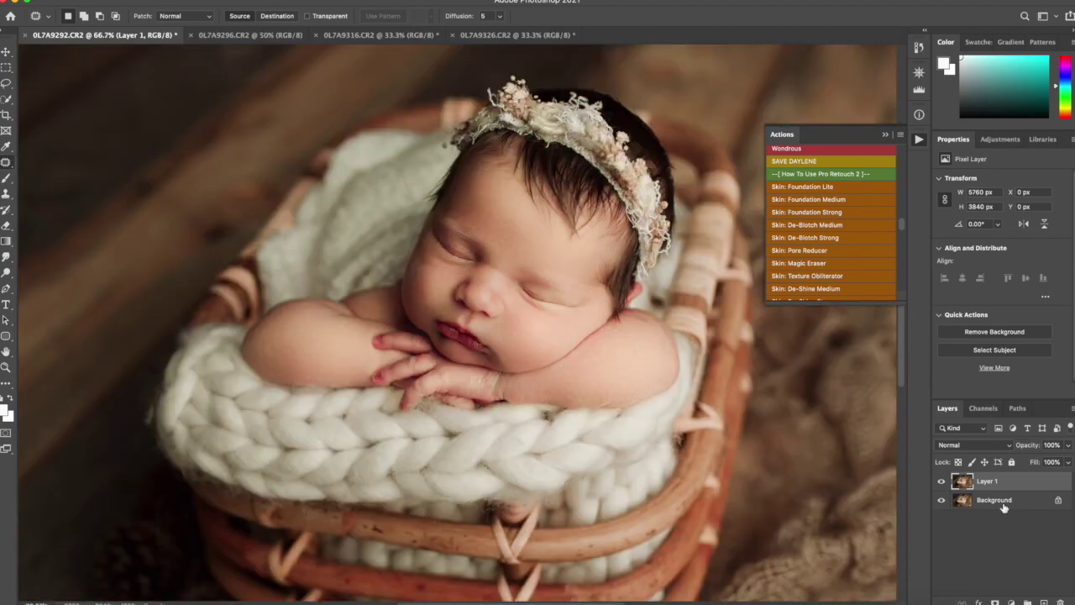
left_click(1005, 503, "shift")
right_click(1005, 504)
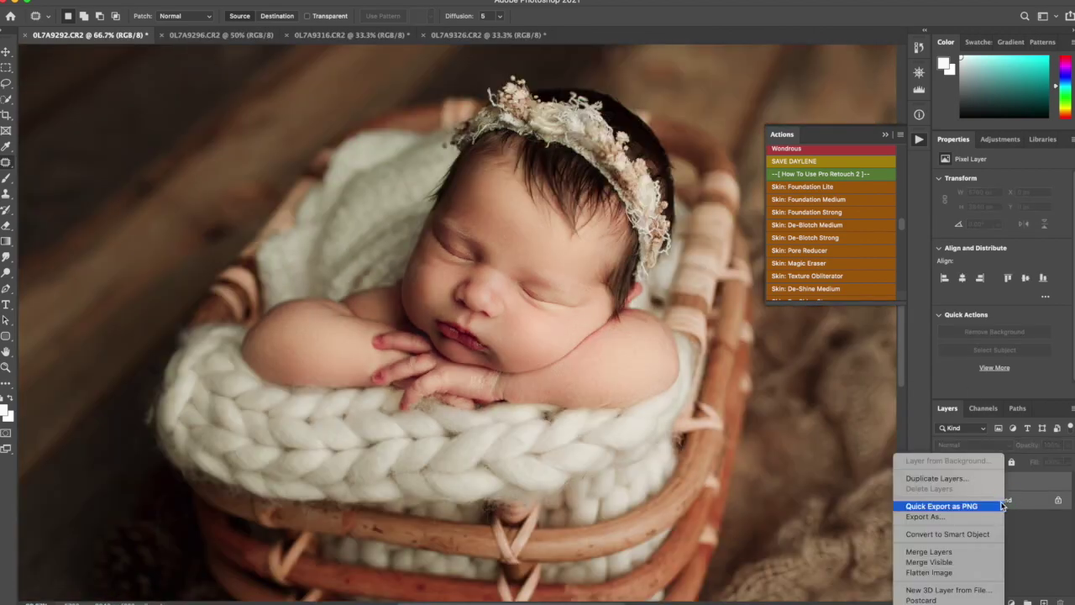
left_click(931, 572)
Run the MomTog Skin Smoothing action on the photo.
scroll(834, 219, "up", 8)
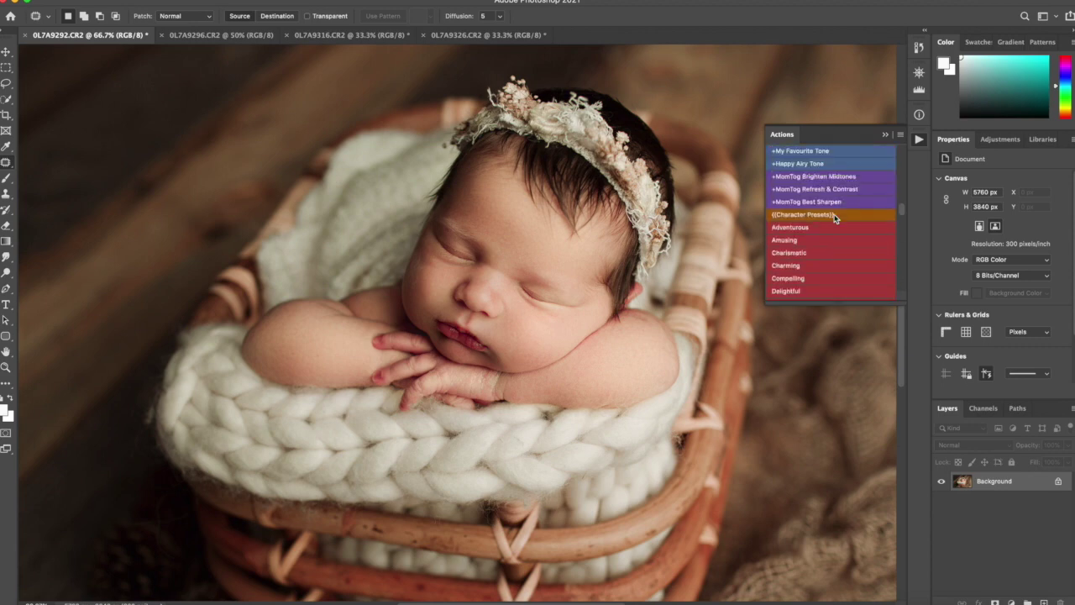
scroll(834, 219, "up", 3)
scroll(835, 220, "up", 4)
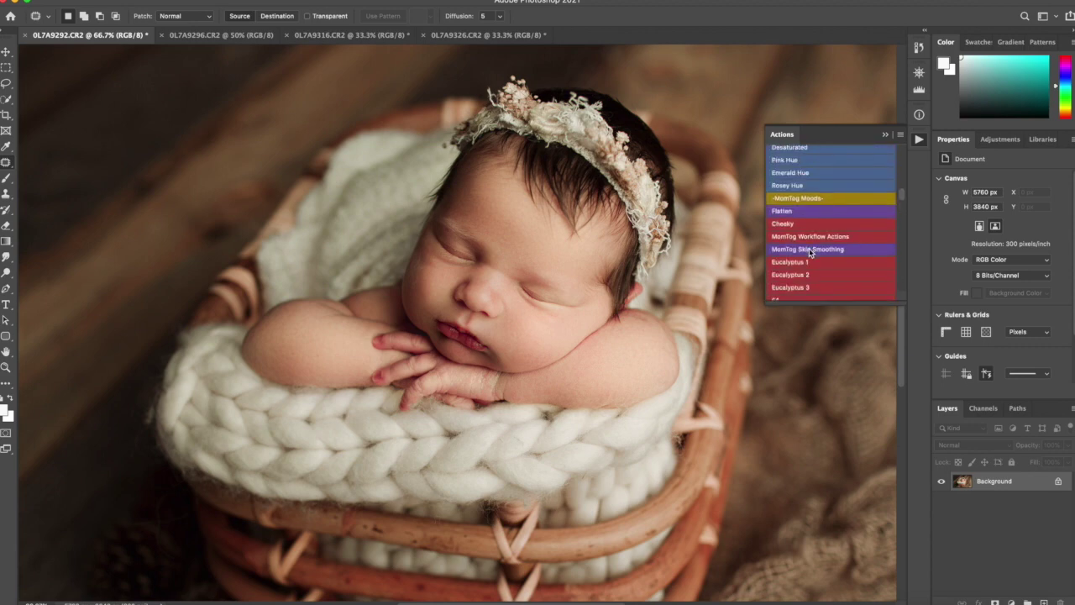
left_click(810, 249)
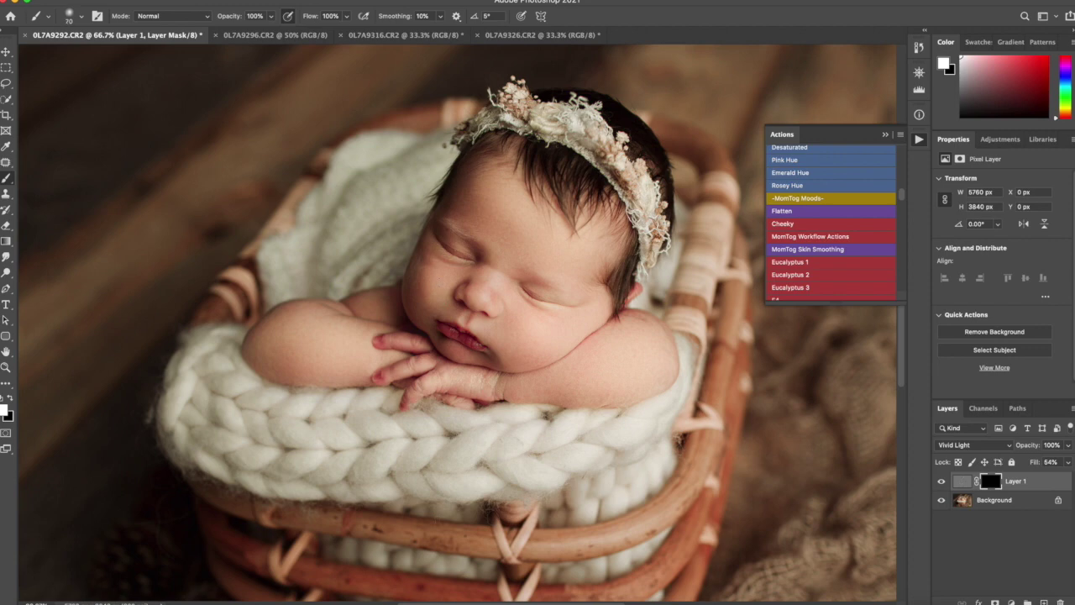
Paint the skin smoothing mask over the cheek on the shadowed side of the face with a 125 px brush.
key("super+plus")
key("super+plus")
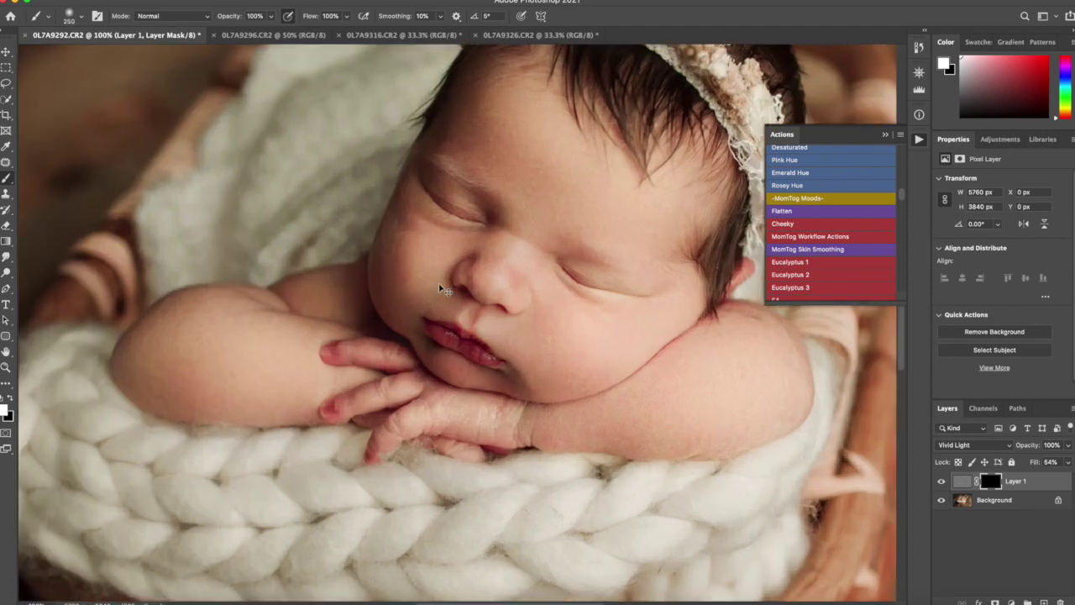
key("bracketleft")
key("bracketleft")
key("bracketleft")
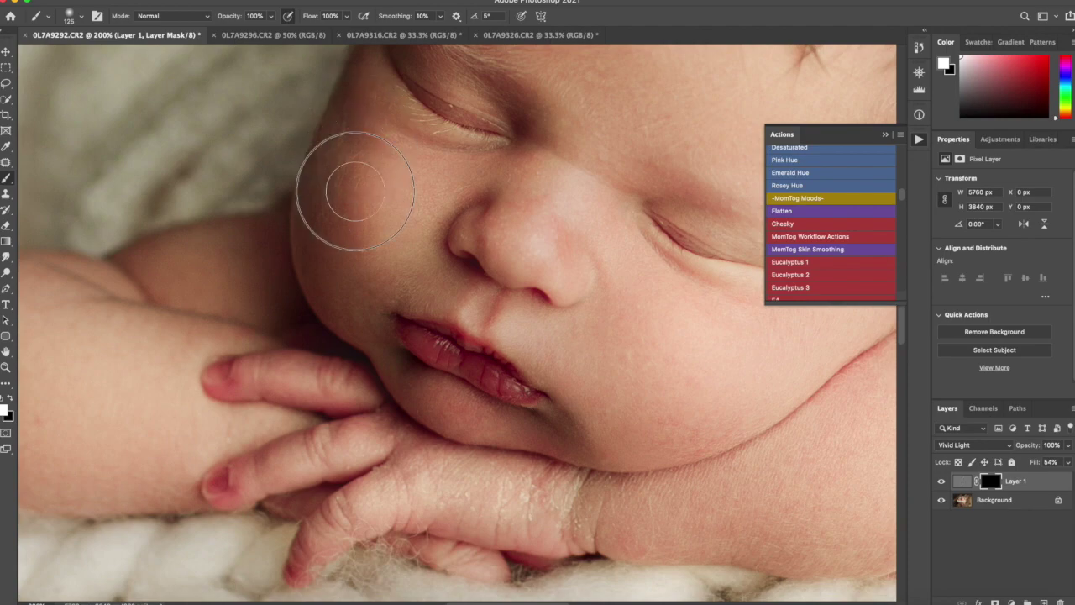
mouse_move(349, 294)
left_mouse_down()
mouse_move(336, 264)
mouse_move(359, 326)
mouse_move(338, 259)
mouse_move(356, 143)
left_mouse_up()
Compare the photo with the skin smoothing layer hidden and shown, ending with it shown.
key("super+minus")
key("super+minus")
key("super+minus")
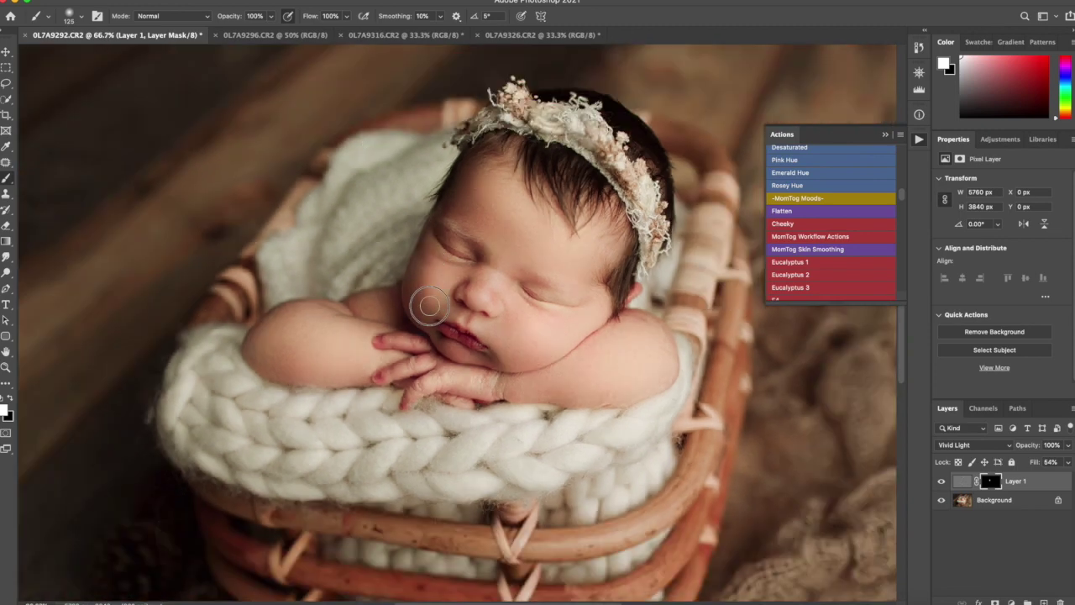
left_click(941, 483)
left_click(941, 483)
left_click(941, 483)
left_click(941, 483)
Paint the skin smoothing mask over the baby's other cheek, the forehead and both arms.
mouse_move(510, 320)
left_mouse_down()
mouse_move(536, 357)
mouse_move(517, 308)
mouse_move(571, 331)
mouse_move(541, 333)
mouse_move(579, 319)
left_mouse_up()
mouse_move(533, 243)
left_mouse_down()
mouse_move(508, 250)
mouse_move(511, 225)
mouse_move(475, 206)
mouse_move(485, 181)
left_mouse_up()
left_click(549, 338)
mouse_move(275, 348)
left_mouse_down()
mouse_move(313, 346)
mouse_move(293, 352)
mouse_move(346, 362)
mouse_move(281, 368)
mouse_move(357, 363)
left_mouse_up()
mouse_move(516, 393)
left_mouse_down()
mouse_move(605, 393)
mouse_move(649, 351)
mouse_move(594, 355)
mouse_move(613, 379)
mouse_move(654, 374)
mouse_move(624, 338)
left_mouse_up()
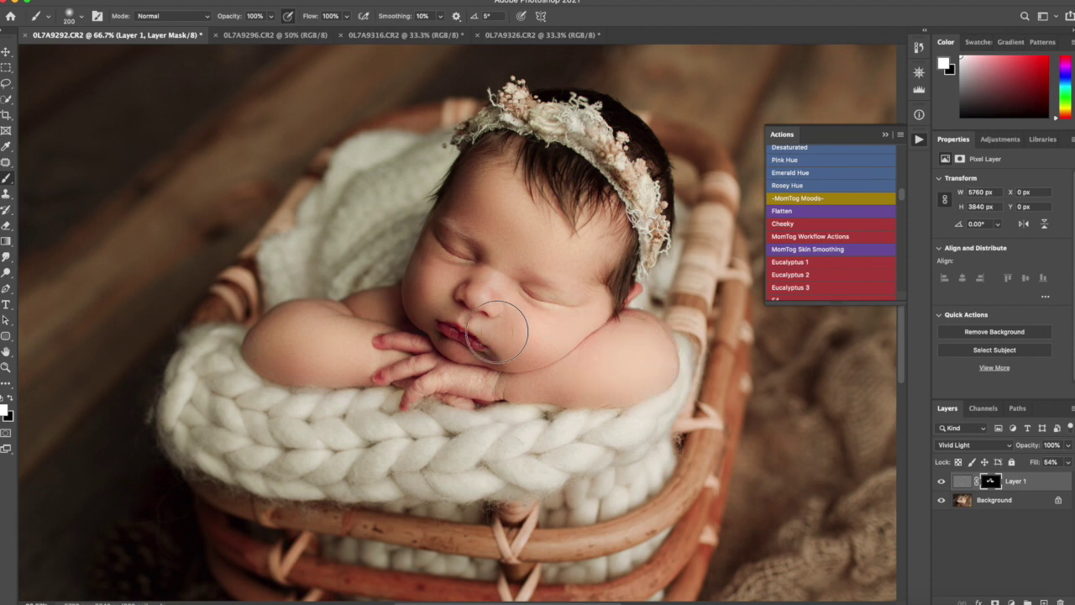
Paint the skin smoothing mask with an 80 px brush over the chin, the shadowed cheek and the bridge of the nose.
key("super+plus")
left_click_drag(487, 371, 449, 358)
left_click_drag(502, 378, 512, 386)
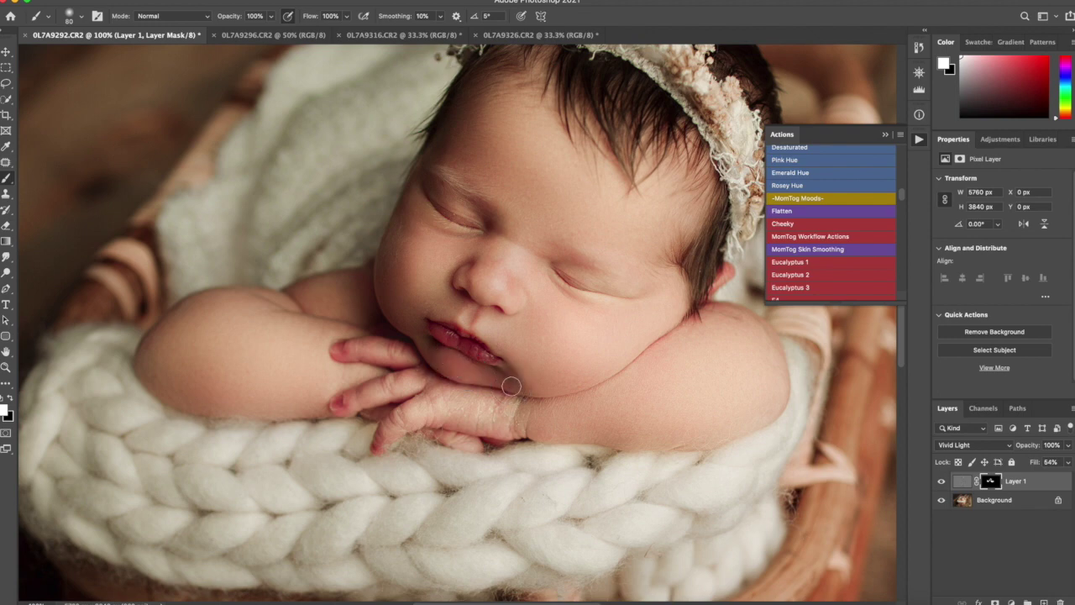
mouse_move(427, 293)
left_mouse_down()
mouse_move(415, 197)
mouse_move(408, 304)
mouse_move(385, 271)
left_mouse_up()
left_click_drag(486, 237, 487, 262)
Run the Flatten action to merge the skin smoothing layer into the Background.
key("ctrl+minus")
key("ctrl+minus")
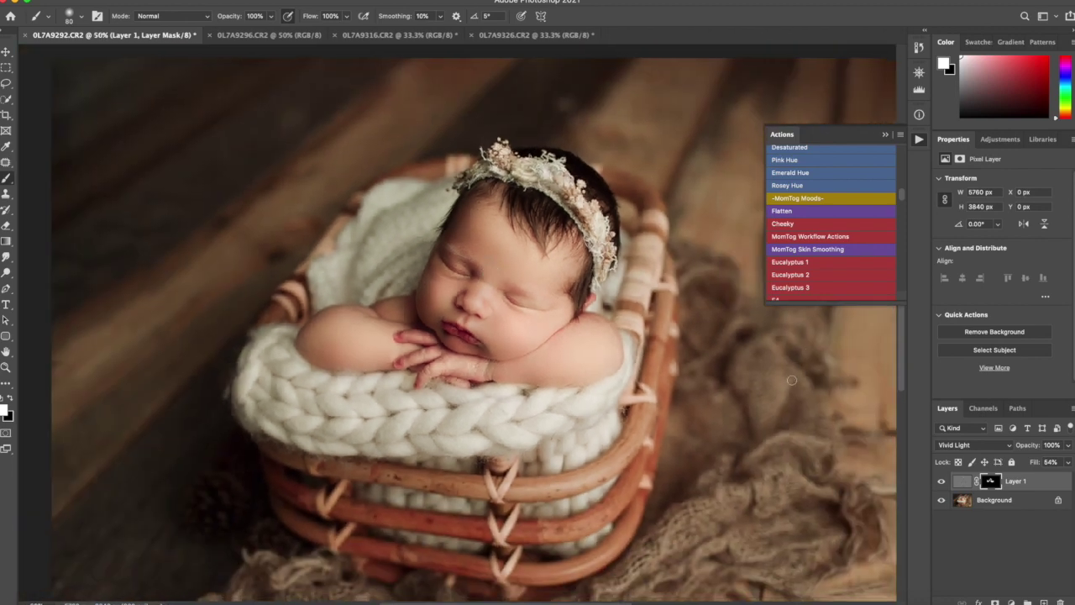
left_click(792, 215)
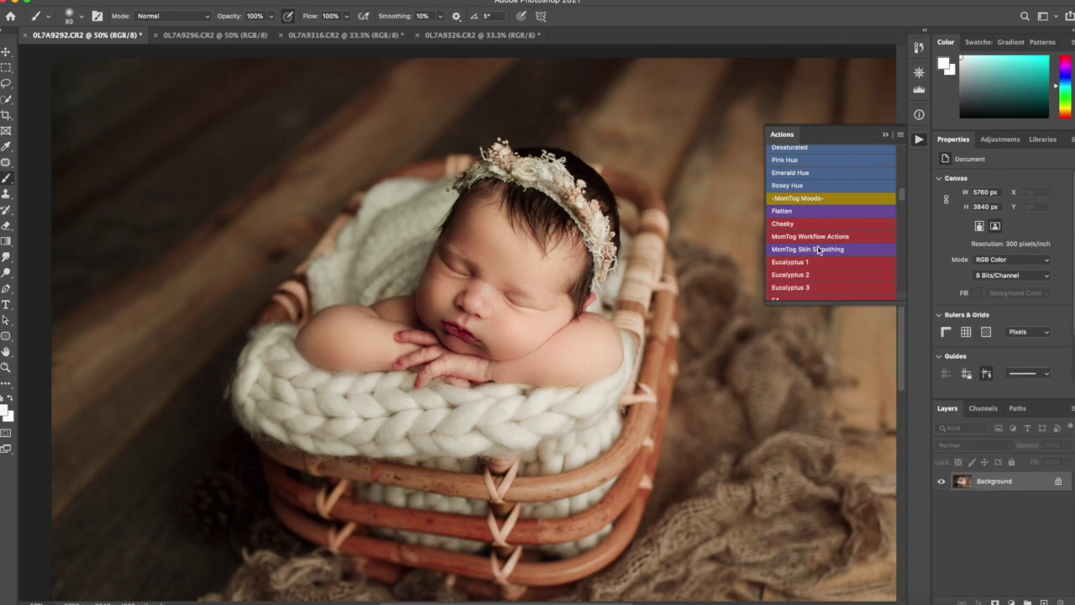
scroll(528, 320, "down", 3)
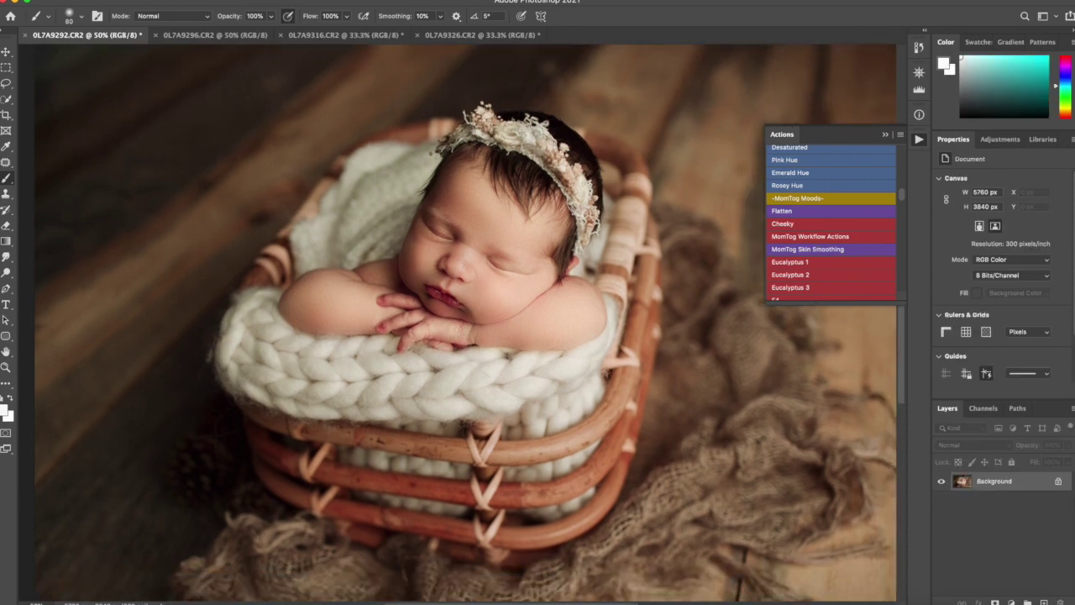
Patch the small mark on the baby's eyelid on the shadowed side of the face with nearby skin.
key("ctrl+plus")
key("ctrl+plus")
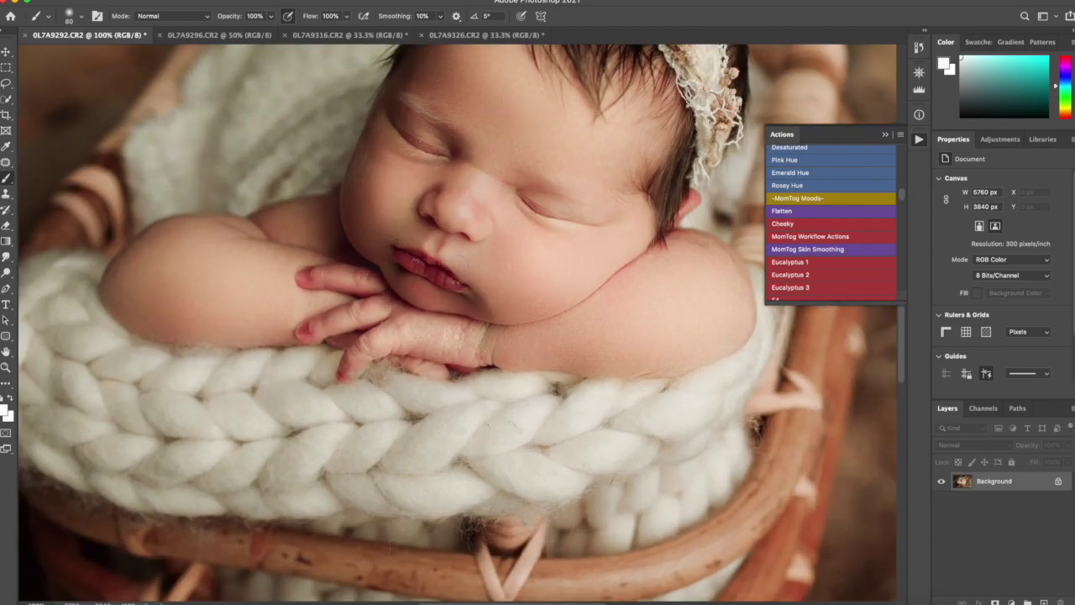
key("ctrl+plus")
key("ctrl+plus")
scroll(464, 272, "up", 5)
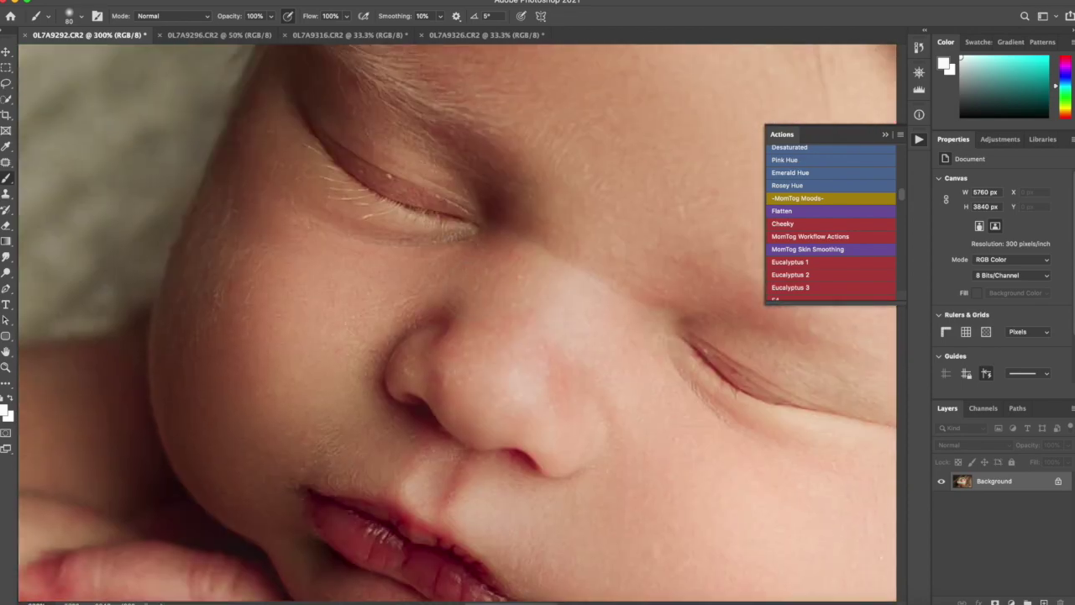
key("j")
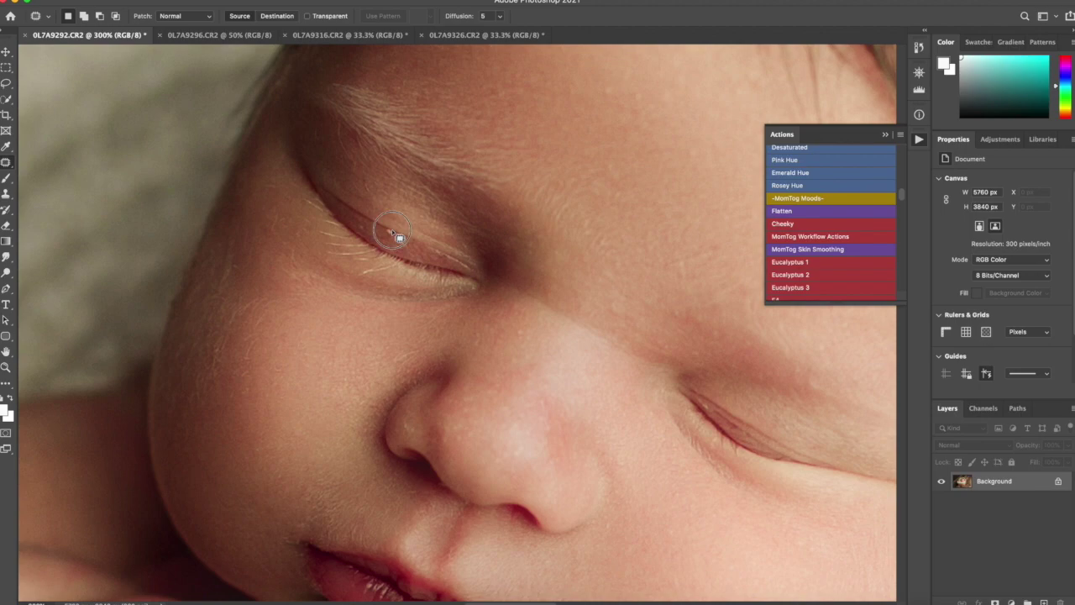
left_click_drag(385, 230, 396, 240)
key("super+d")
key("ctrl+minus")
key("ctrl+minus")
key("ctrl+minus")
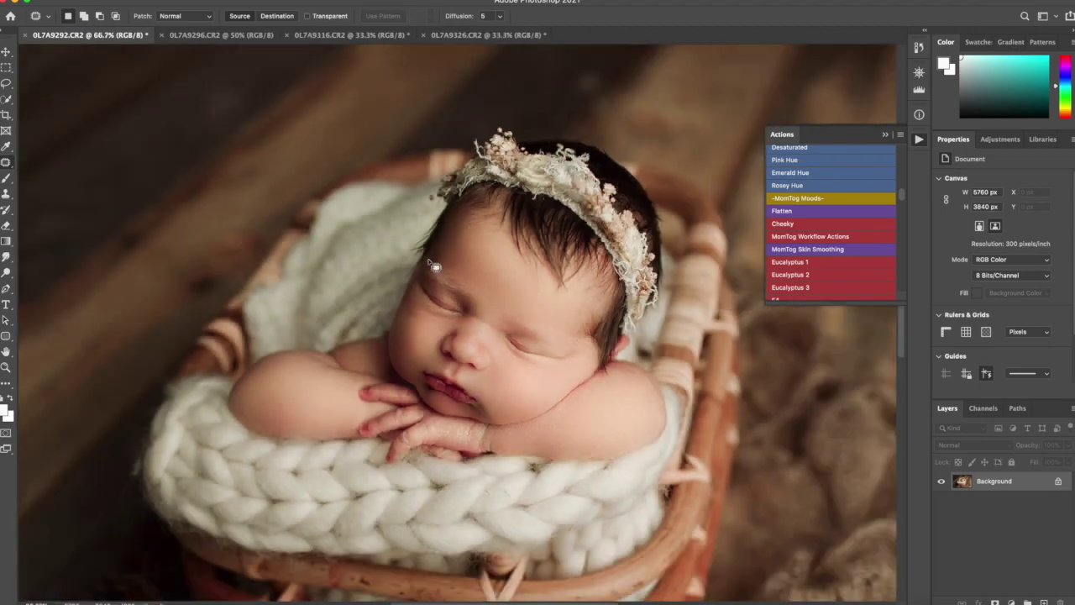
Run the Skin: Blush action on the baby photo.
key("super+minus")
scroll(836, 249, "down", 10)
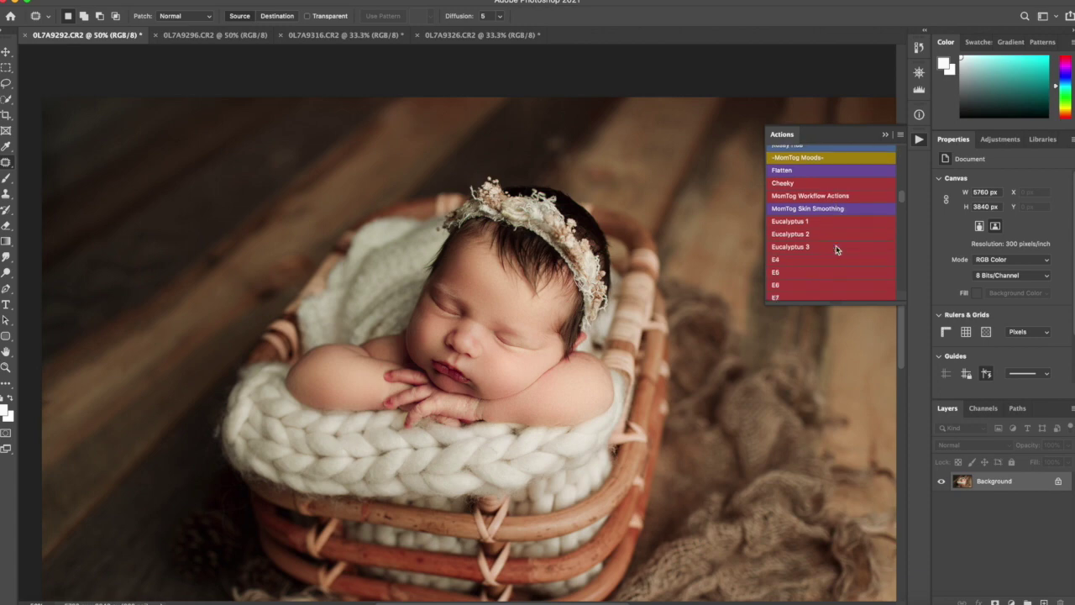
scroll(836, 249, "down", 10)
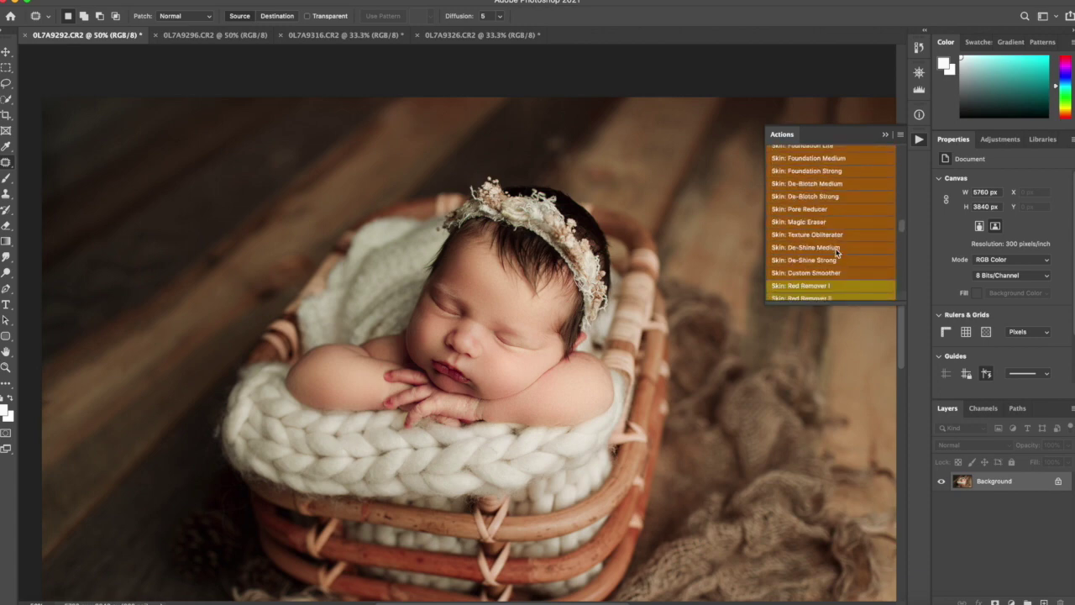
scroll(832, 259, "down", 4)
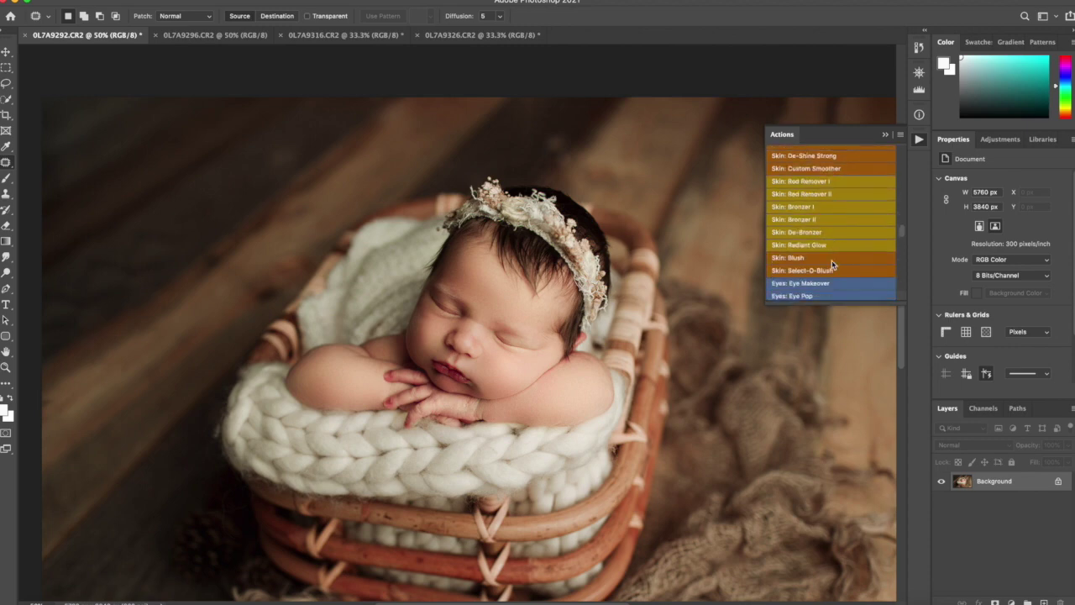
scroll(832, 266, "down", 1)
left_click(811, 235)
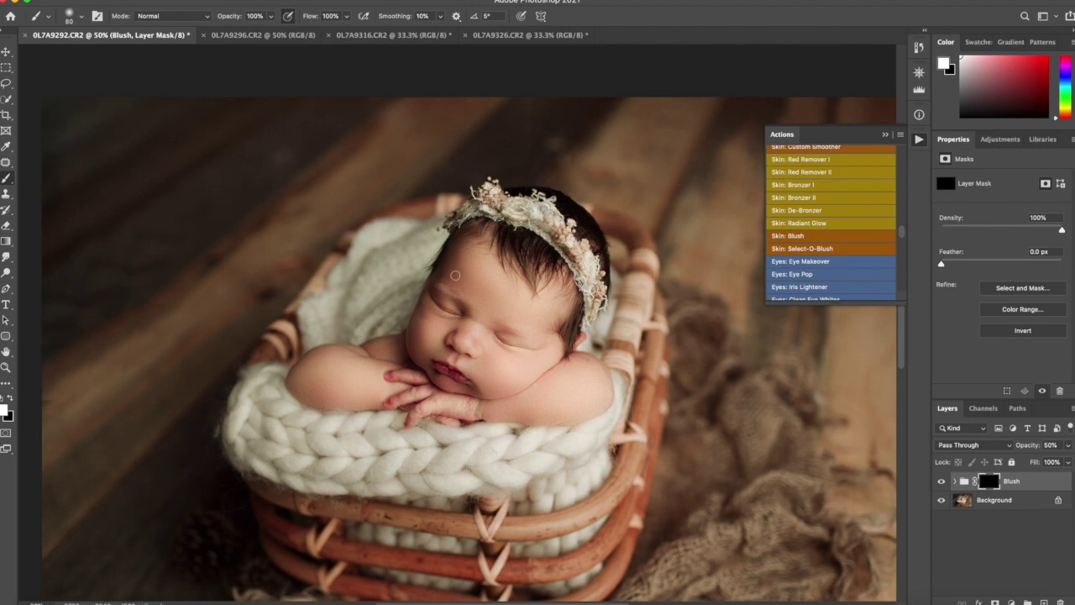
Paint the Blush mask over both of the baby's cheeks with a soft 300 px brush.
key("bracketright")
key("bracketright")
key("bracketright")
key("bracketright")
key("bracketright")
key("bracketright")
key("bracketright")
key("bracketright")
left_click(421, 319)
left_click(528, 373)
Lower the Blush group's opacity to 12%, compare the photo with and without it, and flatten the image.
left_click_drag(1069, 448, 1024, 460)
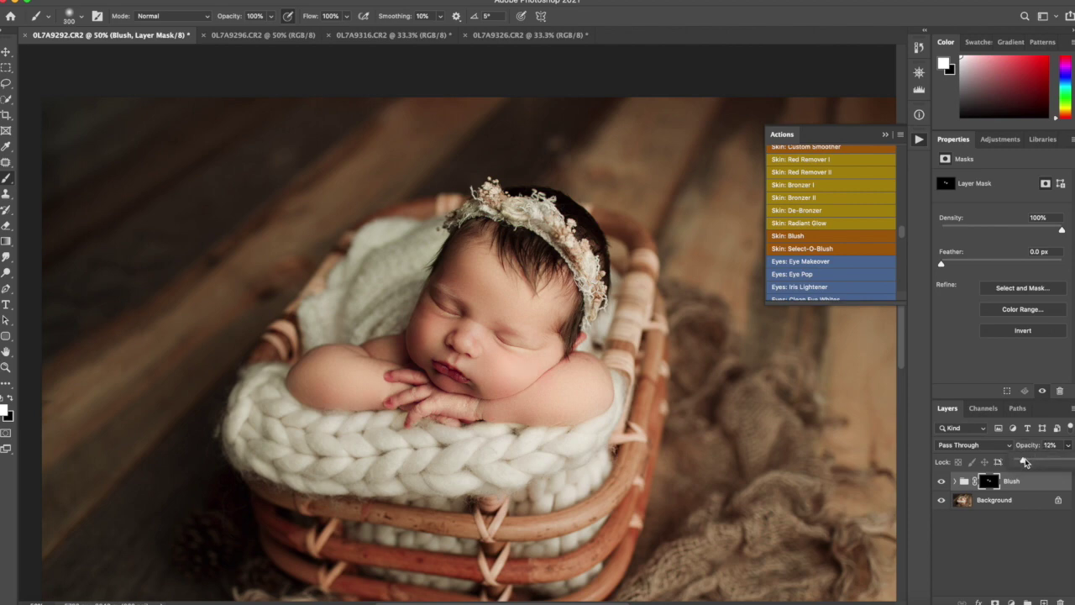
left_click(941, 483)
left_click(941, 483)
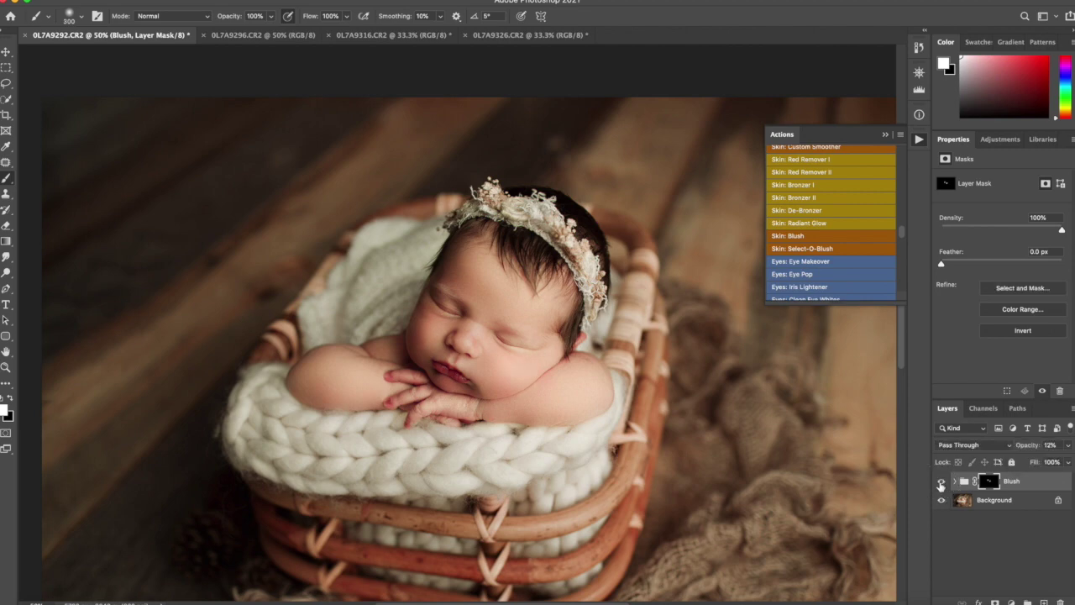
right_click(1021, 504)
left_click(964, 573)
Run the Misc: Portrait Yin / Yang action and continue past its instructions.
scroll(822, 248, "down", 3)
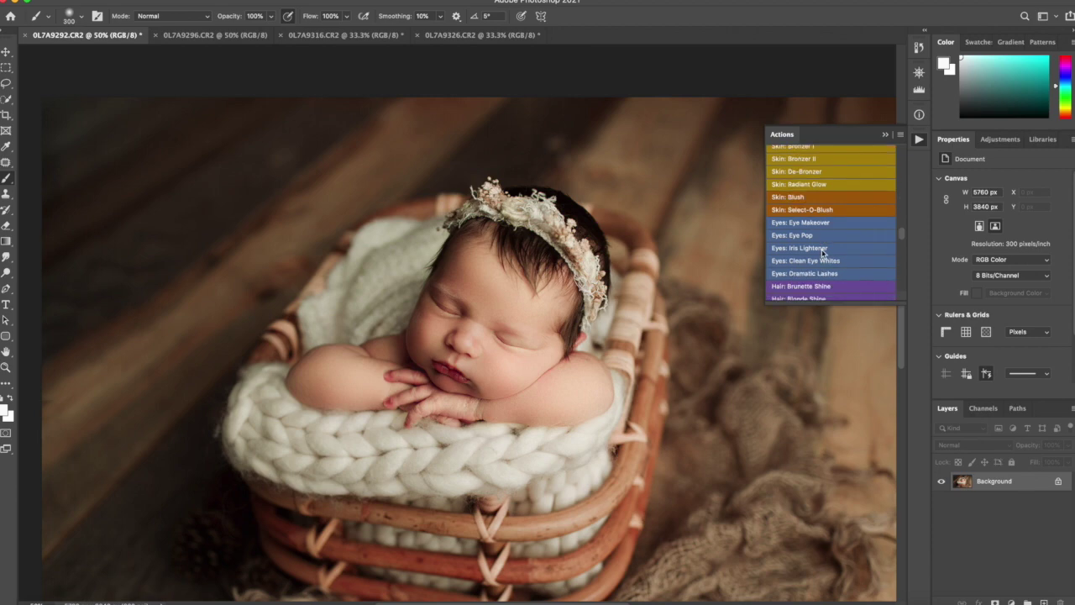
scroll(818, 275, "down", 5)
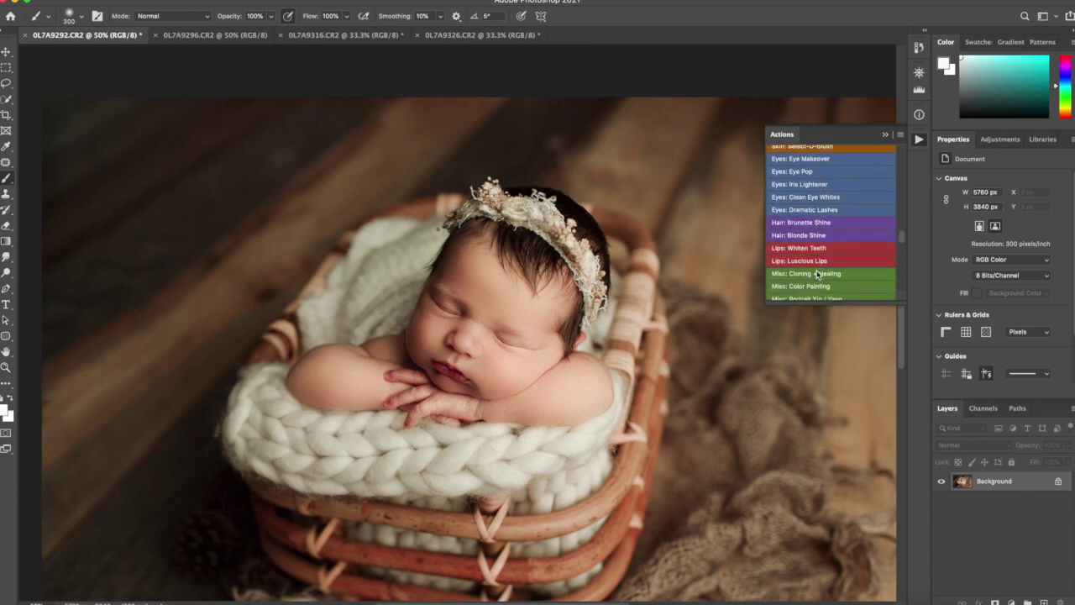
scroll(817, 275, "down", 1)
left_click(813, 291)
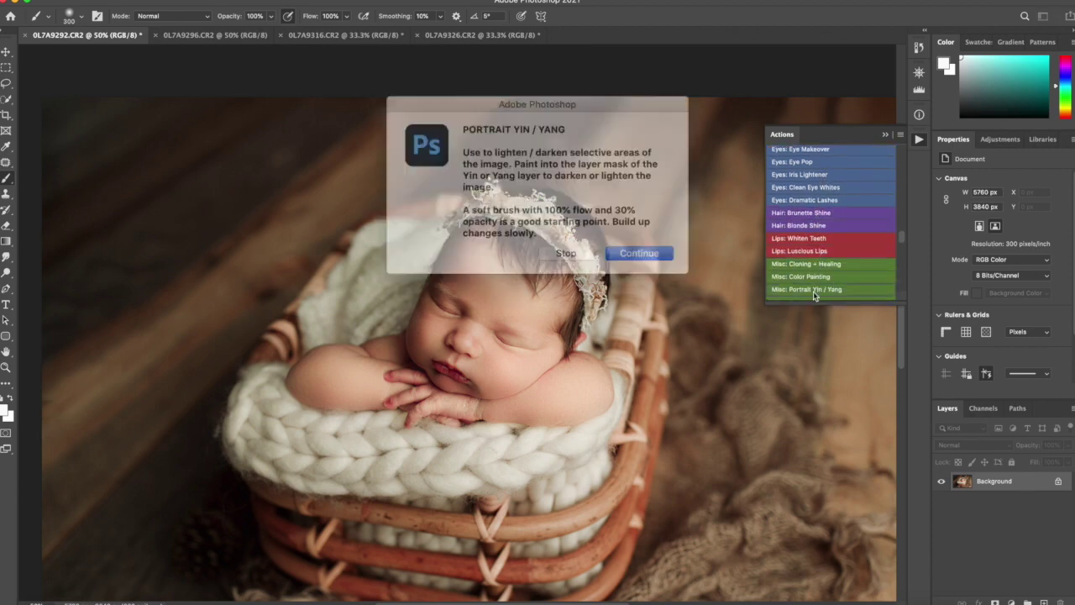
left_click(626, 240)
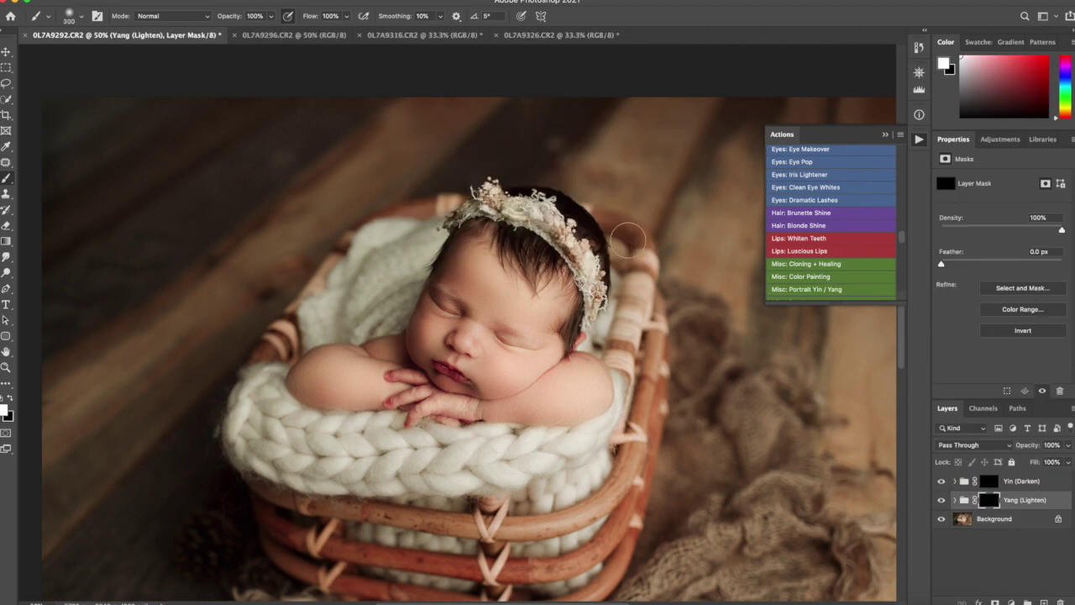
Paint the Yang (Lighten) mask over the baby's face and forearm with a large soft brush at 24% opacity.
key("bracketright")
key("bracketright")
left_click(271, 16)
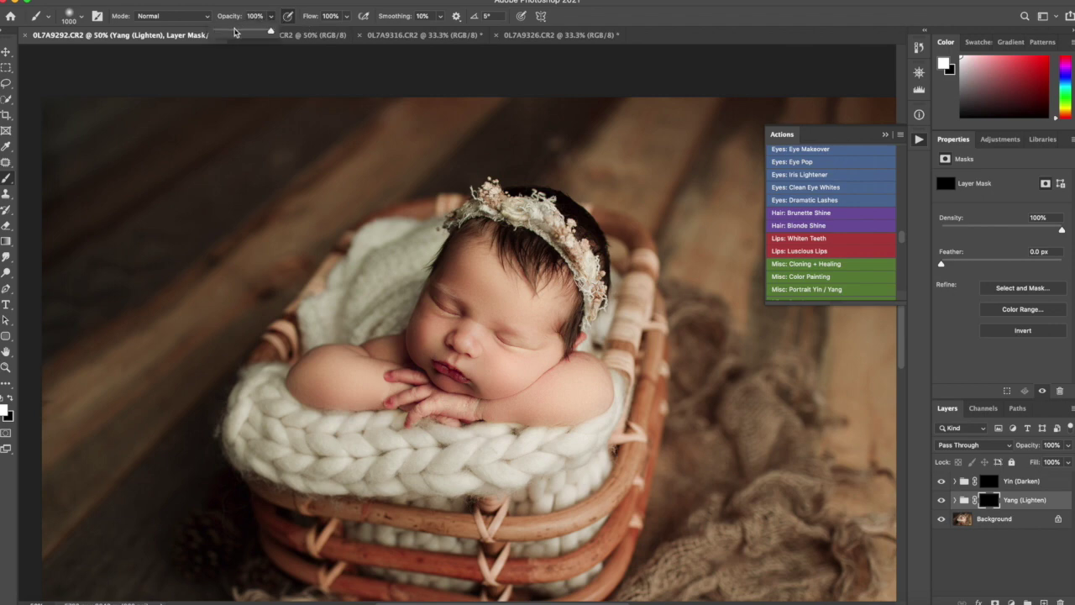
key("bracketleft")
key("bracketleft")
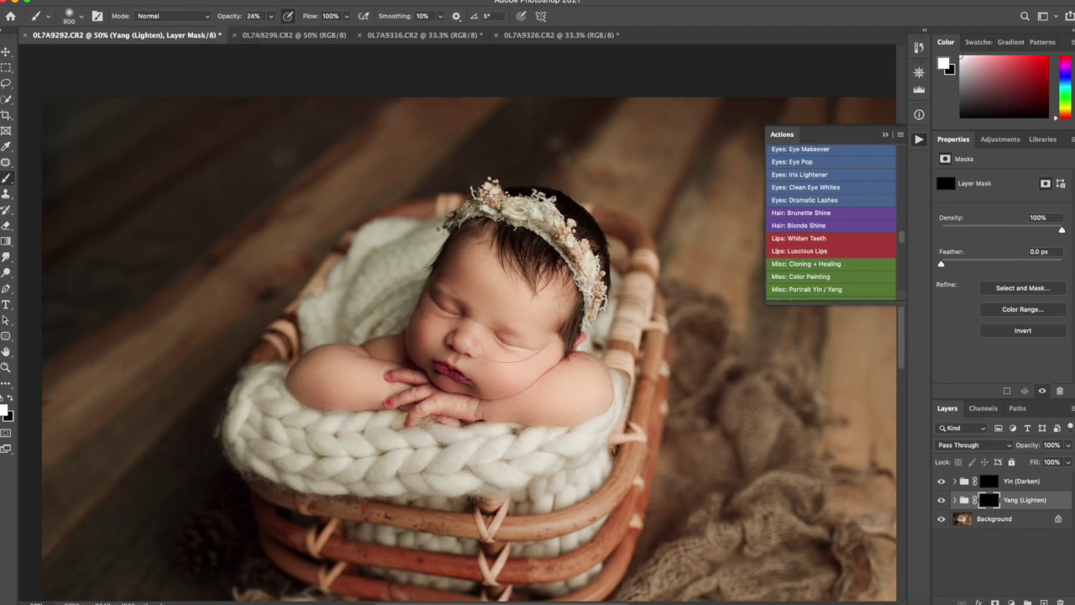
key("bracketright")
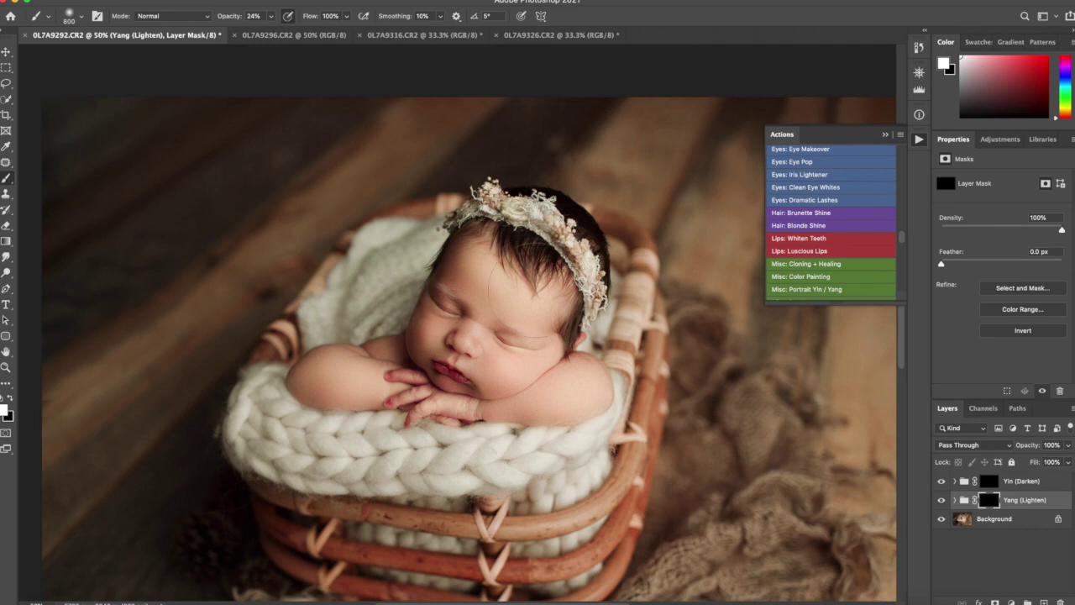
key("bracketleft")
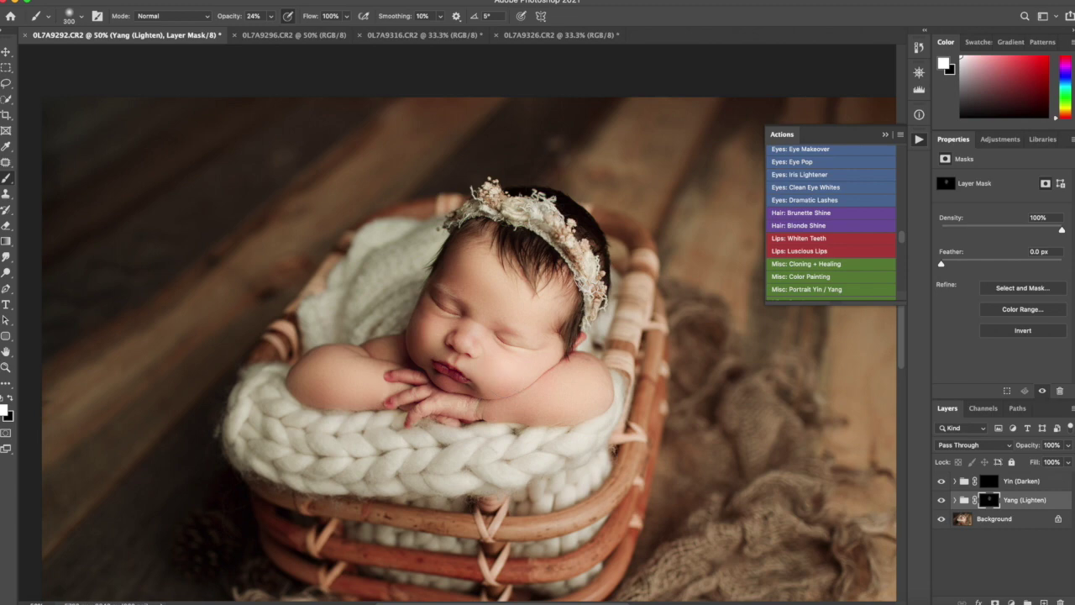
left_click_drag(304, 374, 389, 375)
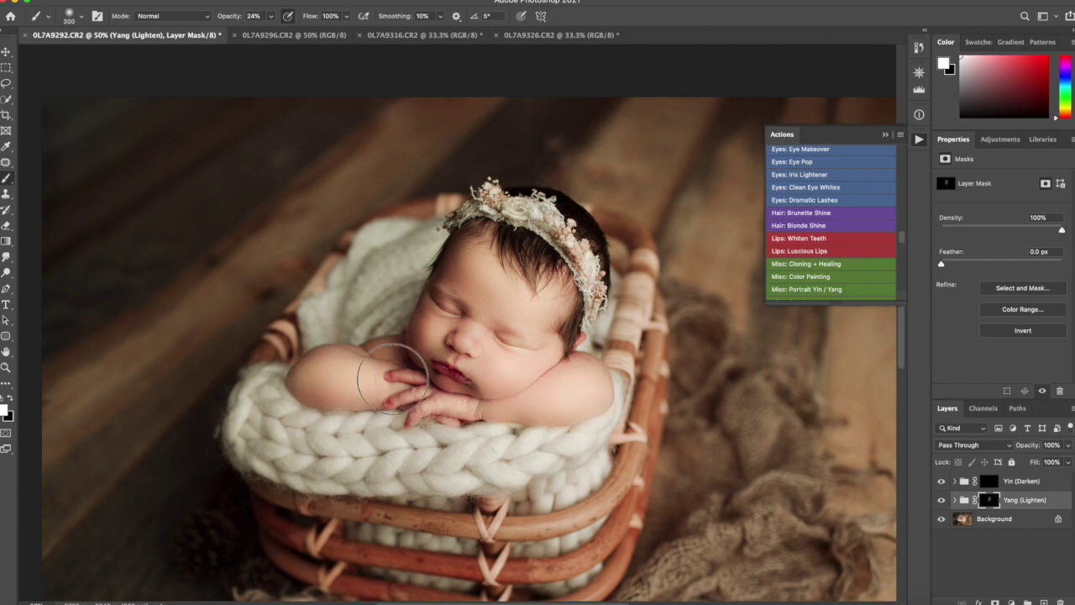
Paint the Yin (Darken) mask along the shadowed side of the baby's face, refining the facial details with a 100 px brush.
left_click(988, 486)
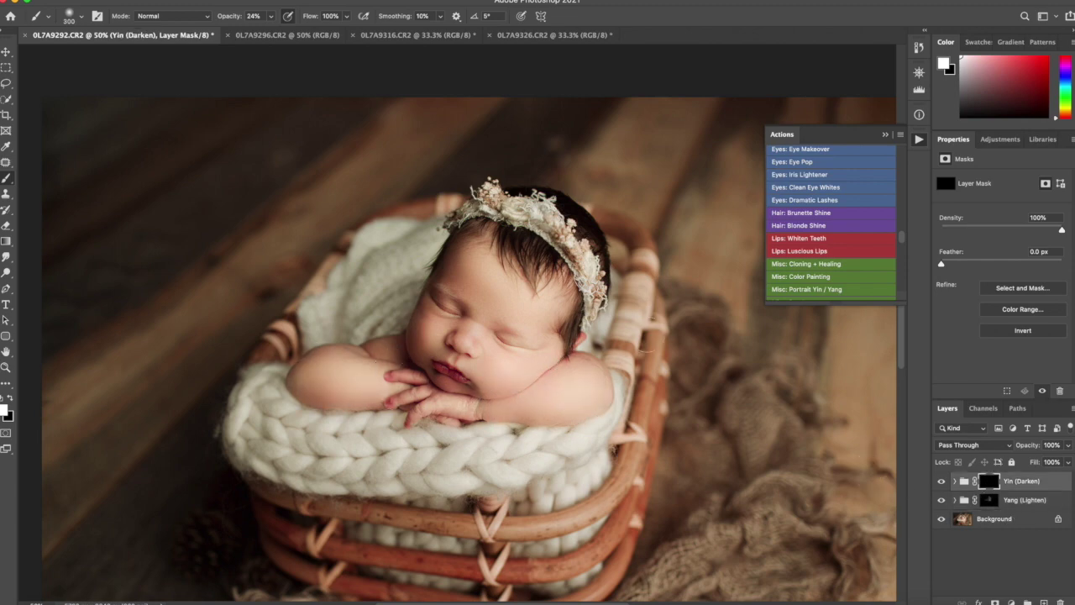
key("bracketleft")
key("bracketleft")
mouse_move(462, 242)
left_mouse_down()
mouse_move(420, 282)
mouse_move(420, 335)
left_mouse_up()
key("bracketleft")
key("bracketleft")
key("bracketleft")
key("bracketleft")
key("bracketleft")
key("bracketleft")
key("bracketleft")
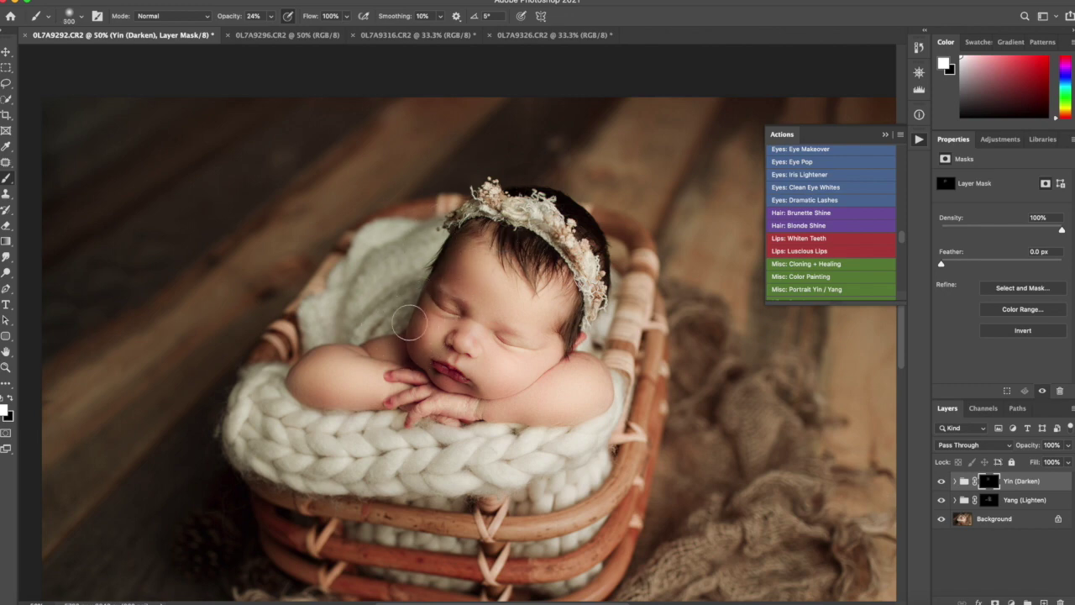
left_click_drag(462, 306, 447, 349)
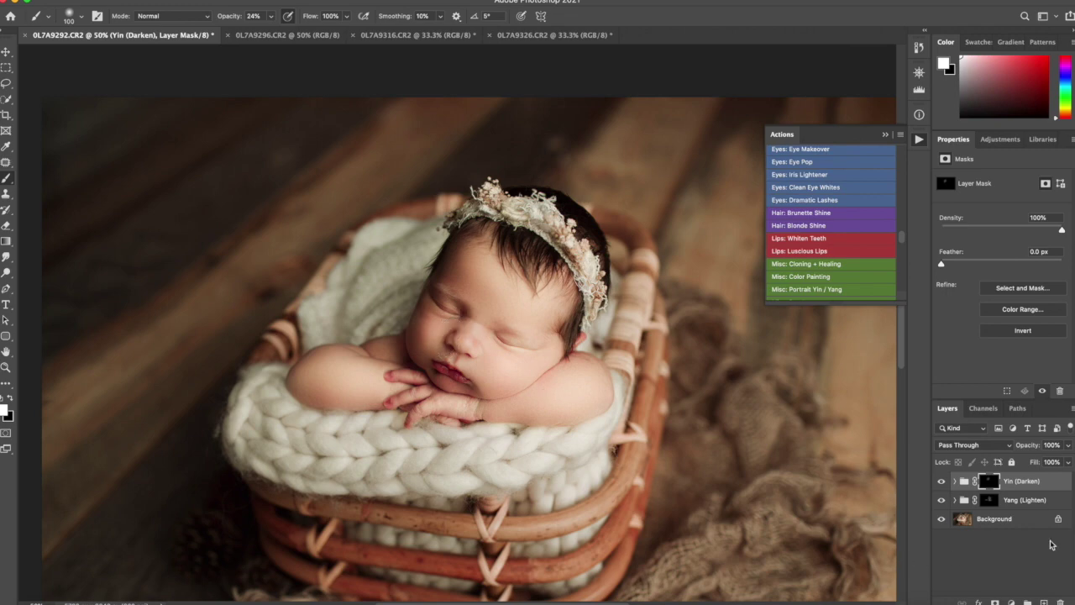
Group the Yin (Darken) and Yang (Lighten) layers and compare the photo with and without the group.
left_click(1026, 501)
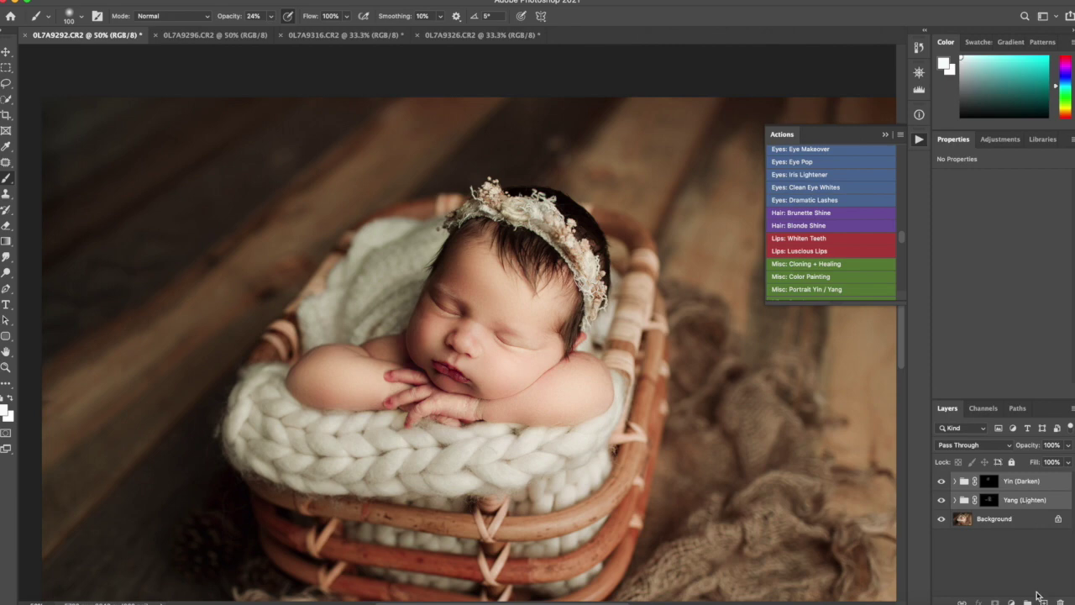
left_click(1027, 602)
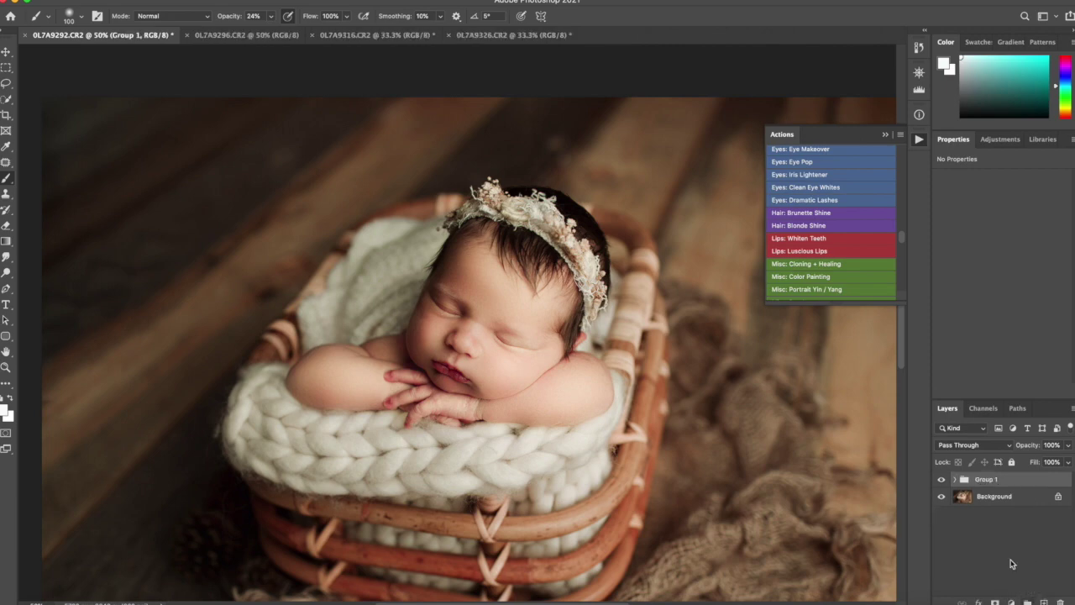
key("ctrl+minus")
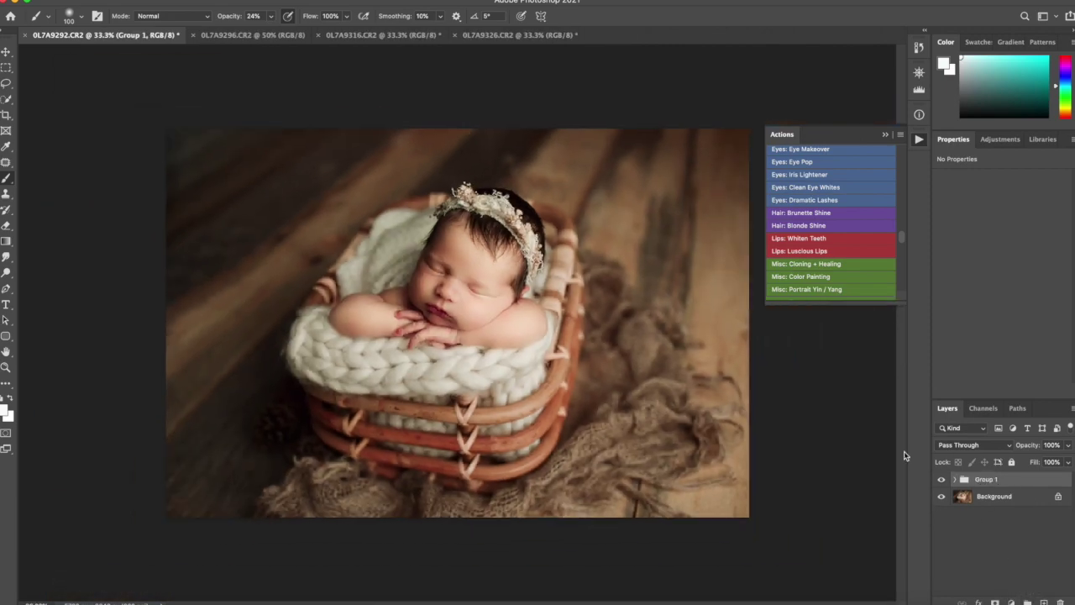
left_click(938, 484)
left_click(939, 484)
left_click(938, 484)
left_click(940, 481)
Reduce the opacity of the group holding the lighten and darken layers to 34%.
left_click(1065, 447)
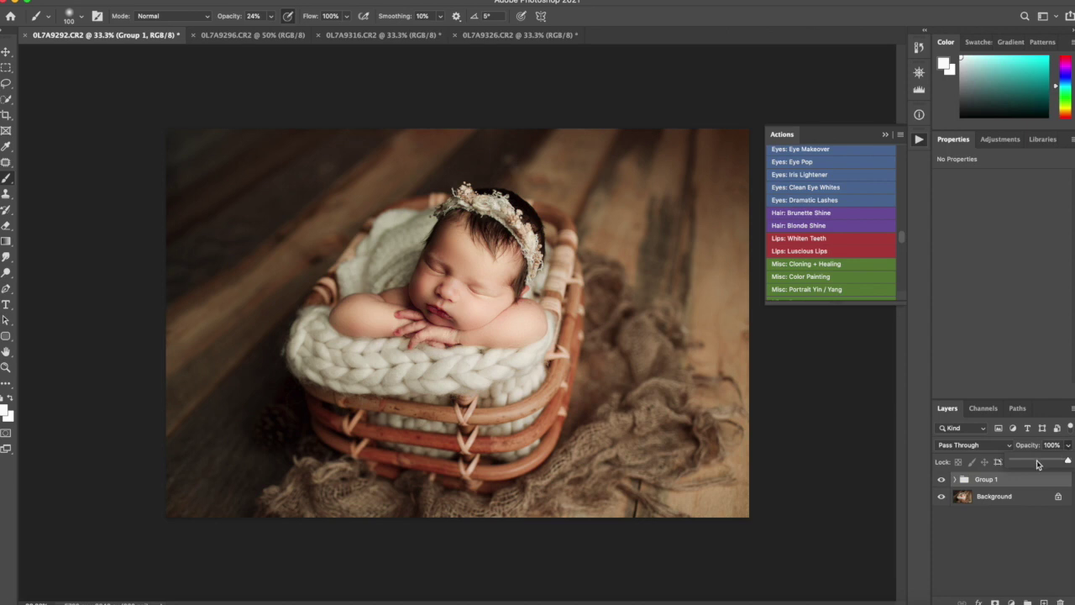
left_click(1038, 464)
left_click_drag(1035, 464, 1033, 464)
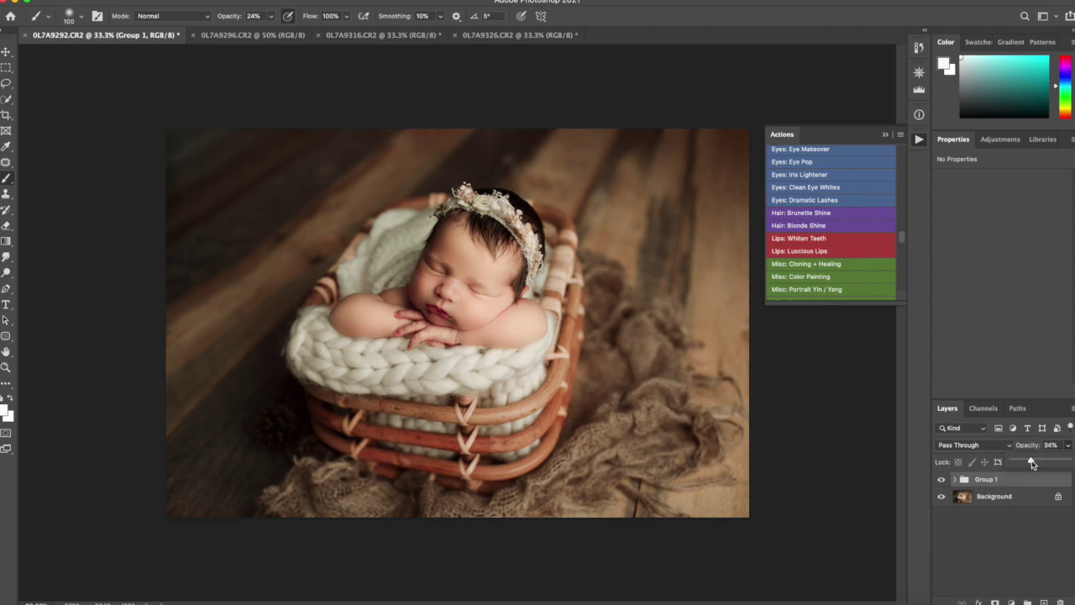
double_click(1024, 484)
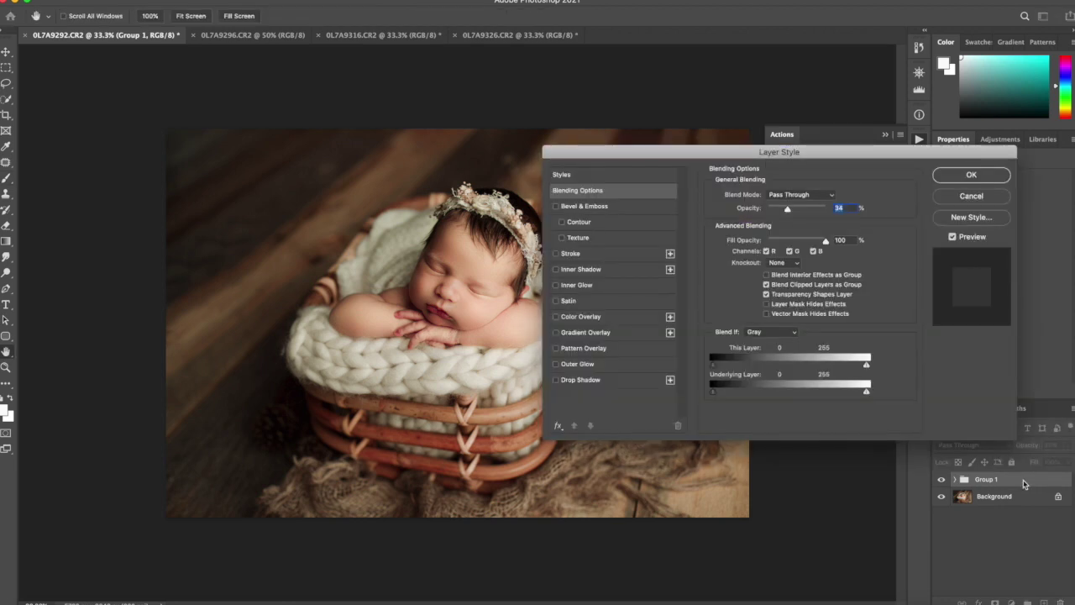
left_click(996, 178)
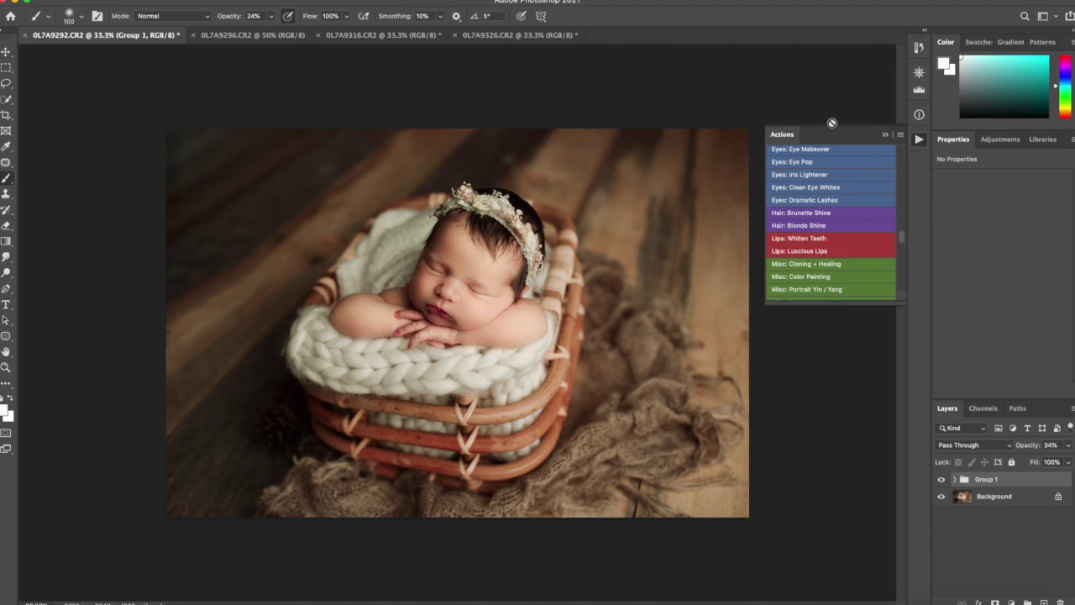
Run the Flatten action to merge the lighten and darken group into the Background.
scroll(798, 220, "up", 3)
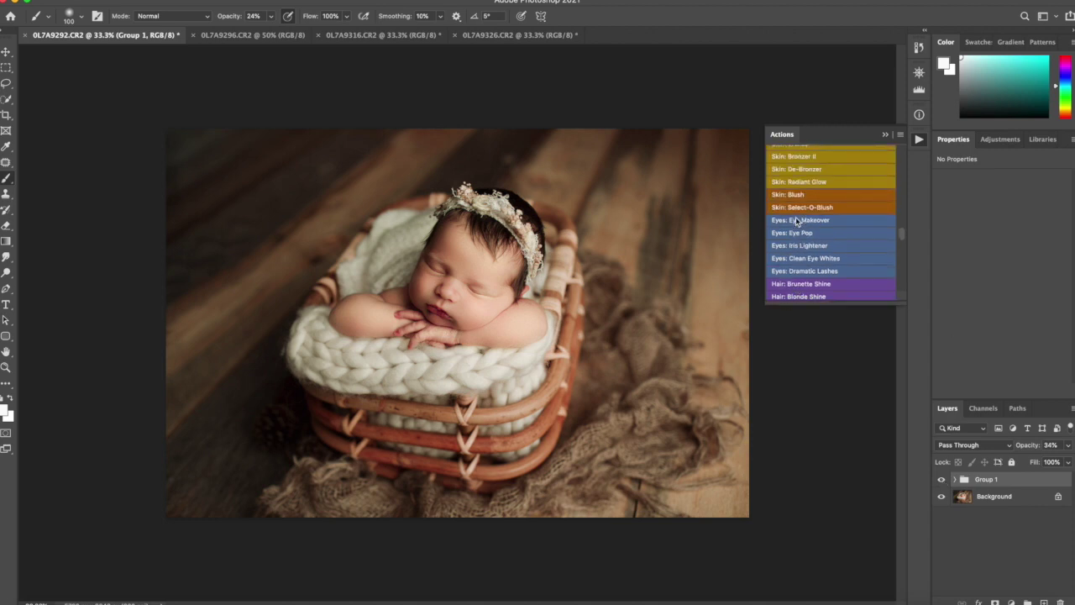
scroll(797, 221, "down", 5)
left_click(790, 267)
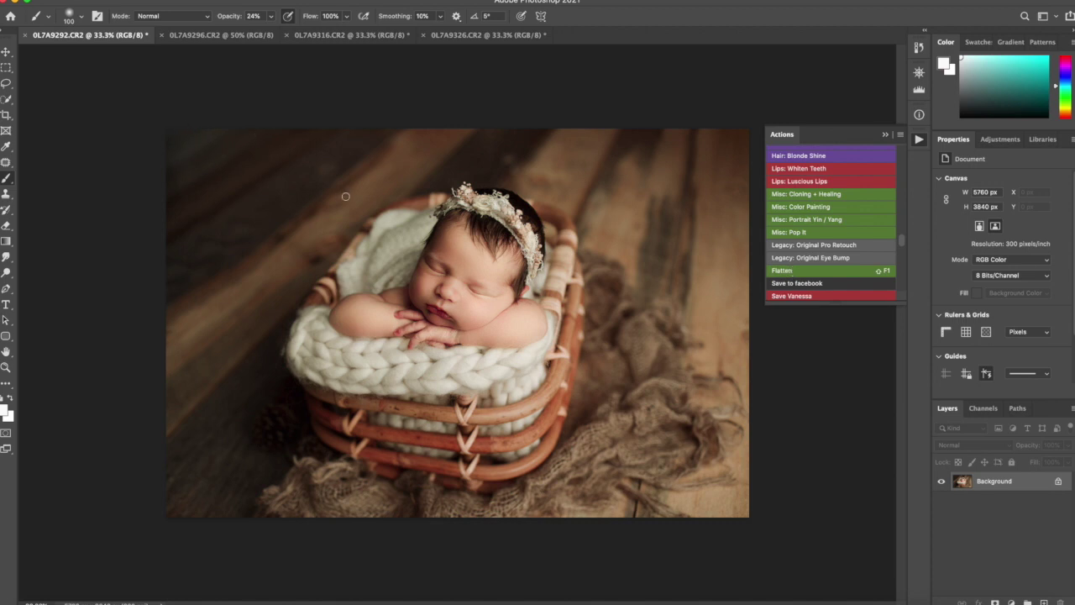
Duplicate the Background and paint sampled dark brown over the dark floorboards beside the basket with a 900 px brush at 24% opacity.
key("ctrl+j")
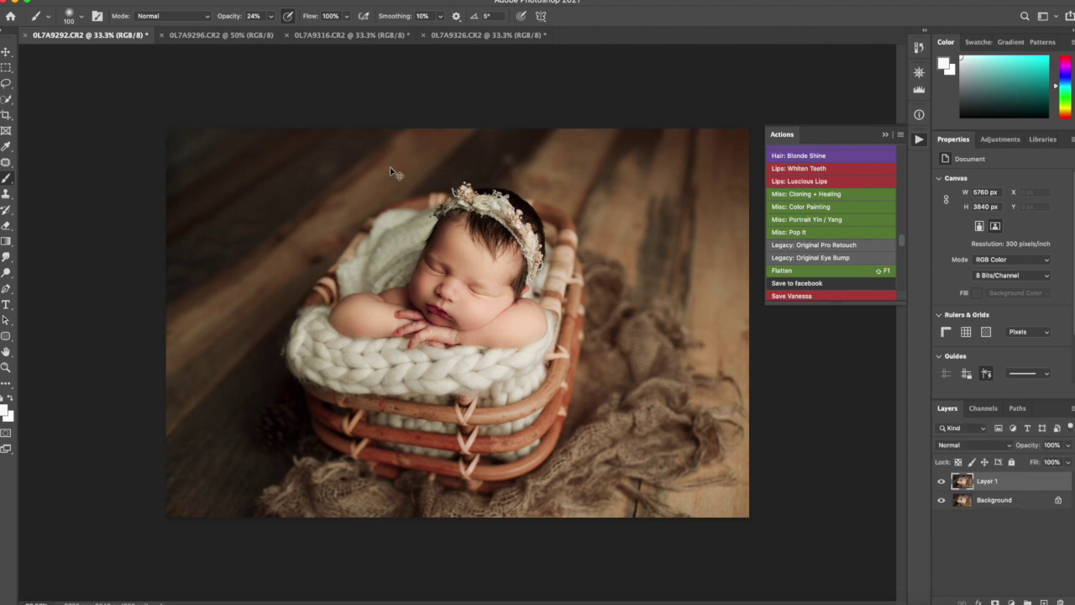
left_click(248, 176, "alt")
key("bracketright")
key("bracketright")
key("bracketright")
key("bracketright")
key("bracketright")
key("bracketright")
key("bracketright")
key("bracketright")
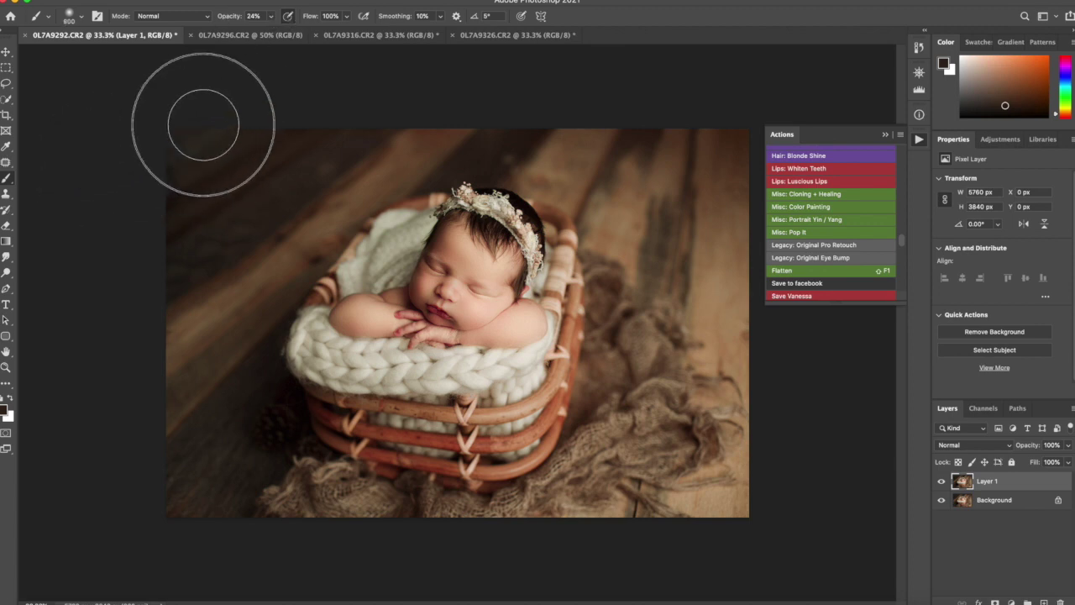
key("bracketright")
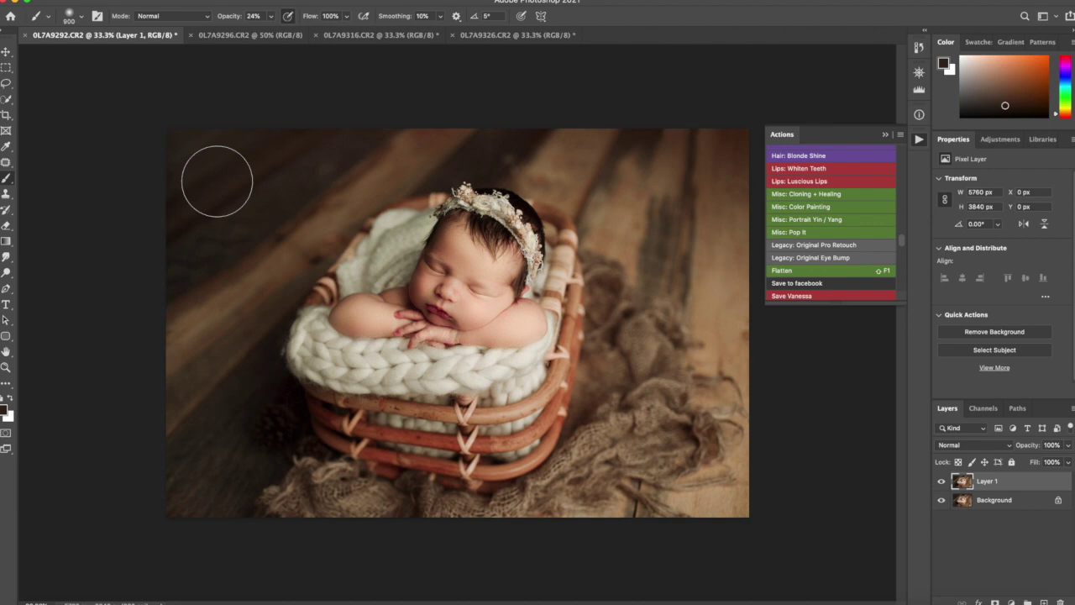
left_click(230, 200, "alt")
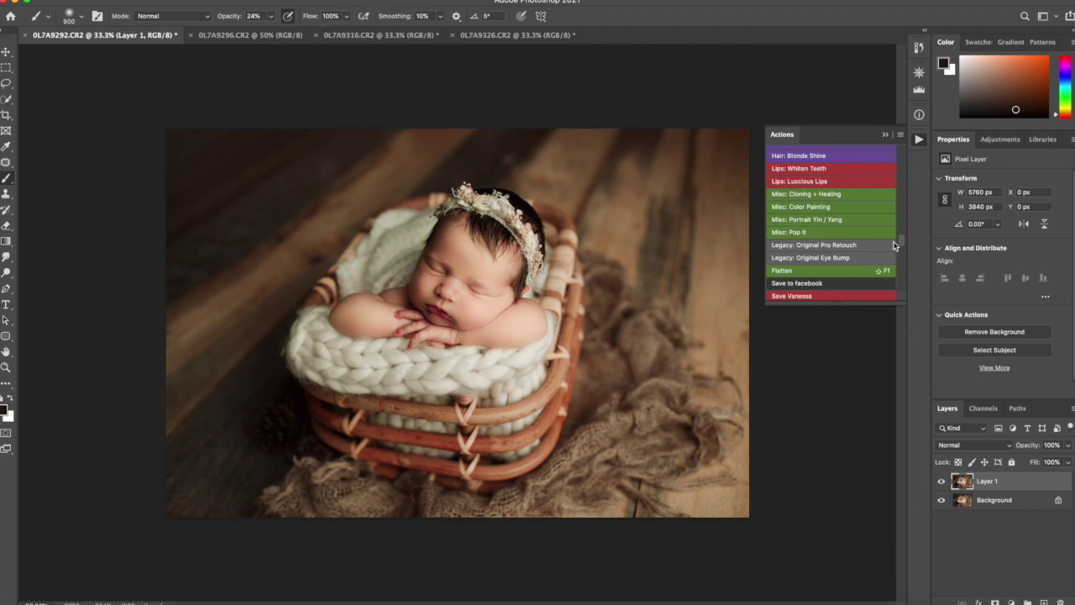
left_click(820, 272)
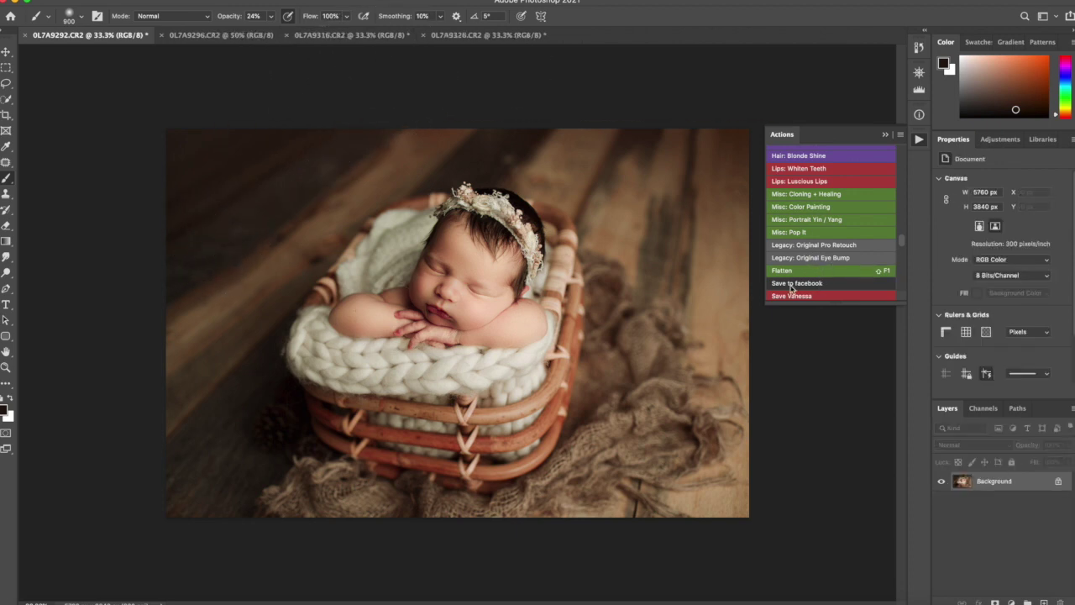
key("super+z")
Patch the distracting areas of the dark floorboards beside the basket with nearby dark wood on the duplicated layer.
left_click(6, 162)
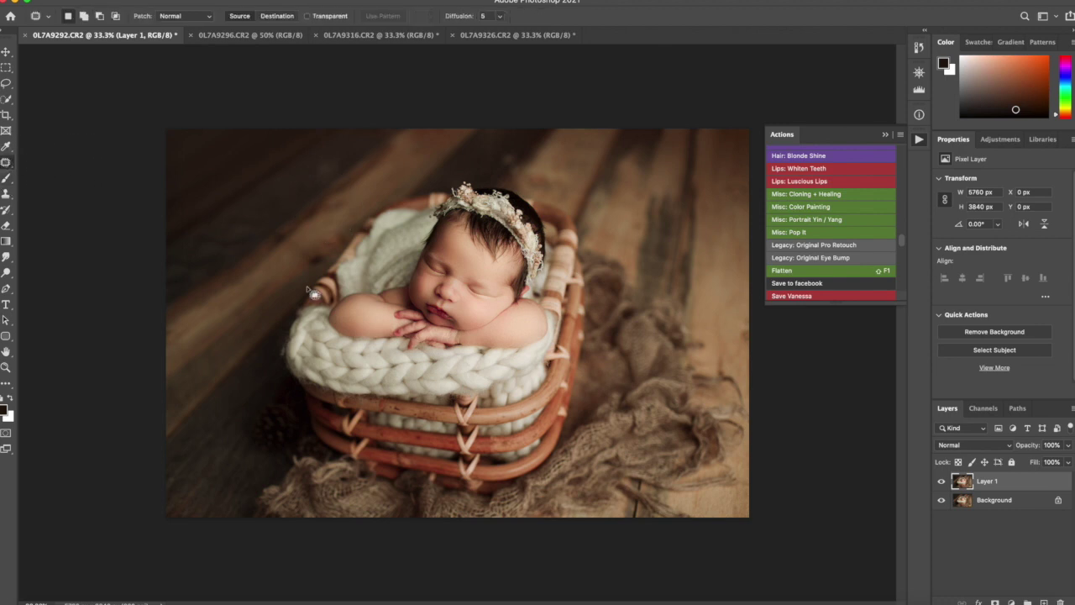
mouse_move(252, 210)
left_mouse_down()
mouse_move(230, 213)
mouse_move(277, 216)
mouse_move(328, 170)
left_mouse_up()
mouse_move(252, 204)
left_mouse_down()
mouse_move(232, 251)
mouse_move(267, 235)
mouse_move(298, 198)
mouse_move(266, 217)
mouse_move(315, 181)
left_mouse_up()
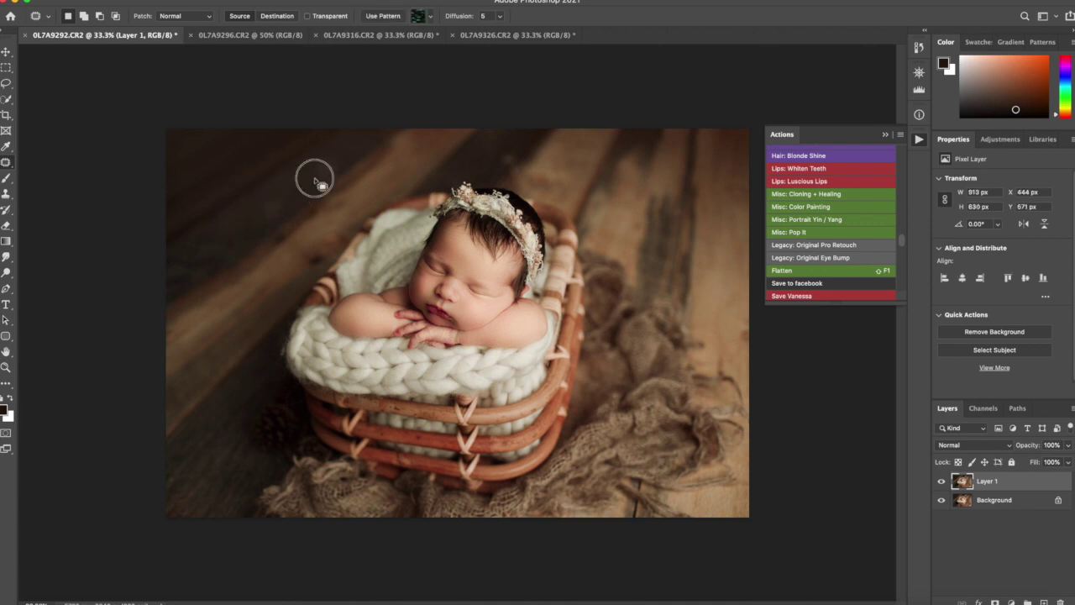
mouse_move(201, 232)
left_mouse_down()
mouse_move(229, 262)
mouse_move(220, 248)
mouse_move(257, 228)
left_mouse_up()
key("super+d")
mouse_move(196, 240)
left_mouse_down()
mouse_move(177, 284)
mouse_move(217, 273)
mouse_move(243, 250)
mouse_move(227, 246)
mouse_move(265, 220)
left_mouse_up()
key("ctrl+d")
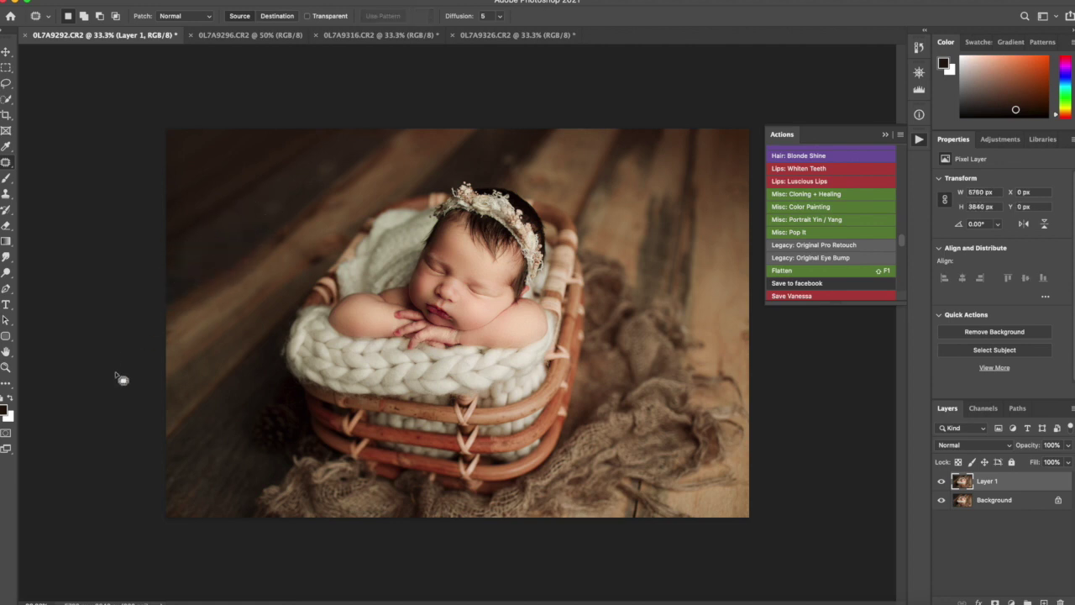
Compare the photo with and without the patched layer, and flatten that layer into the Background.
left_click(941, 481)
left_click(942, 481)
left_click(919, 47)
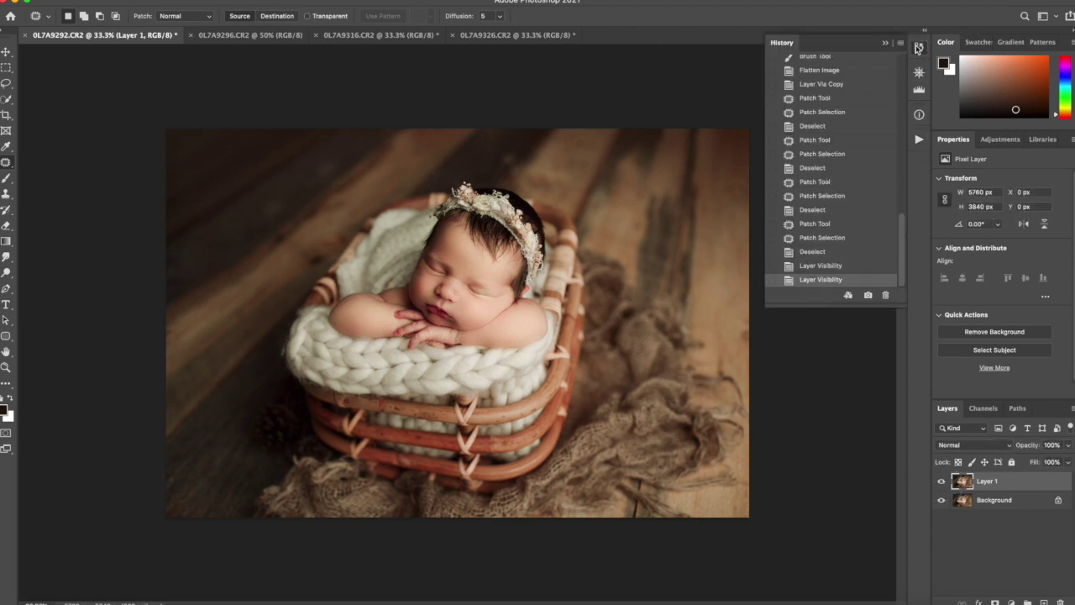
left_click(919, 47)
left_click(988, 500)
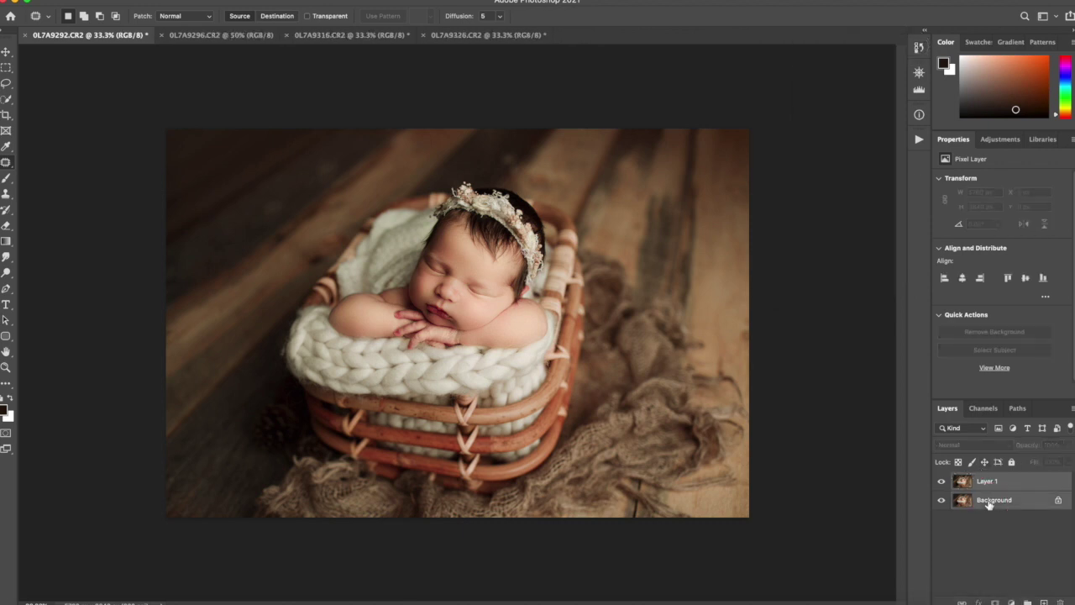
right_click(987, 503)
left_click(914, 573)
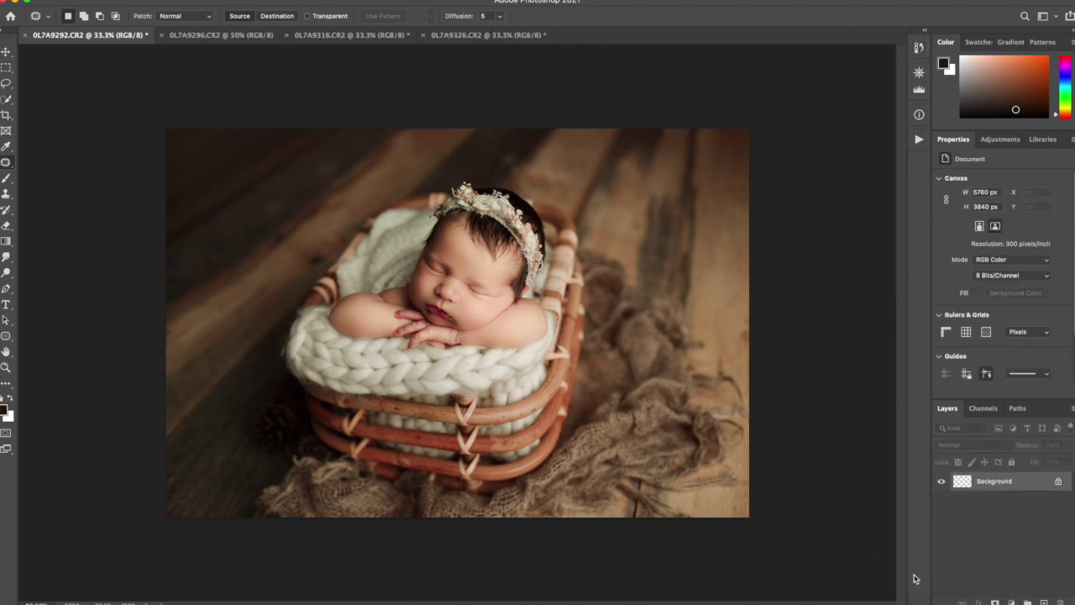
Take a history snapshot of the flattened edit and compare it with the original 0L7A9292.CR2 state.
left_click(919, 48)
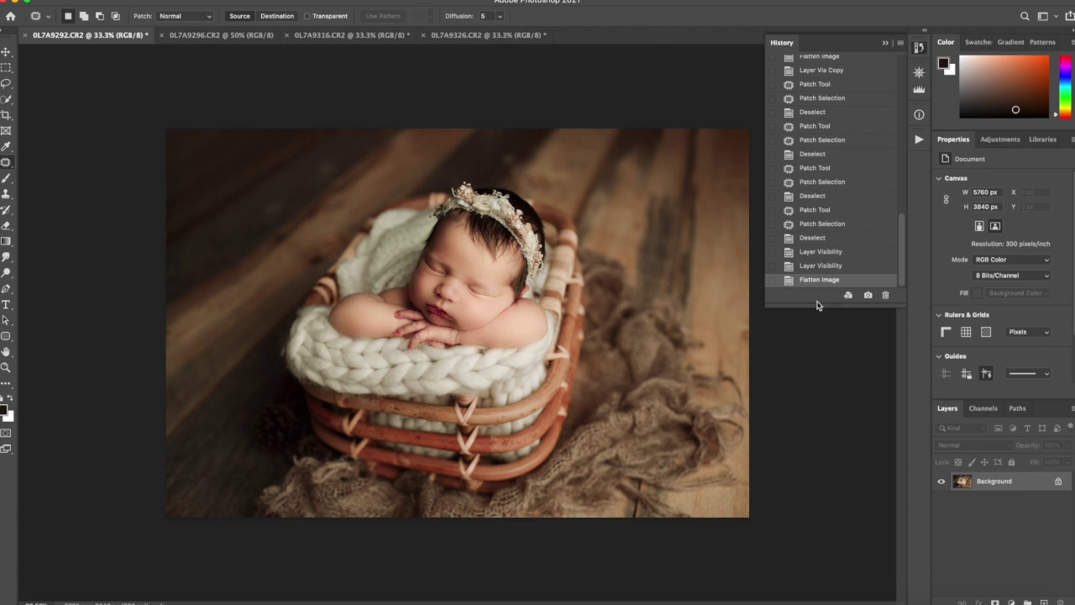
scroll(846, 209, "up", 15)
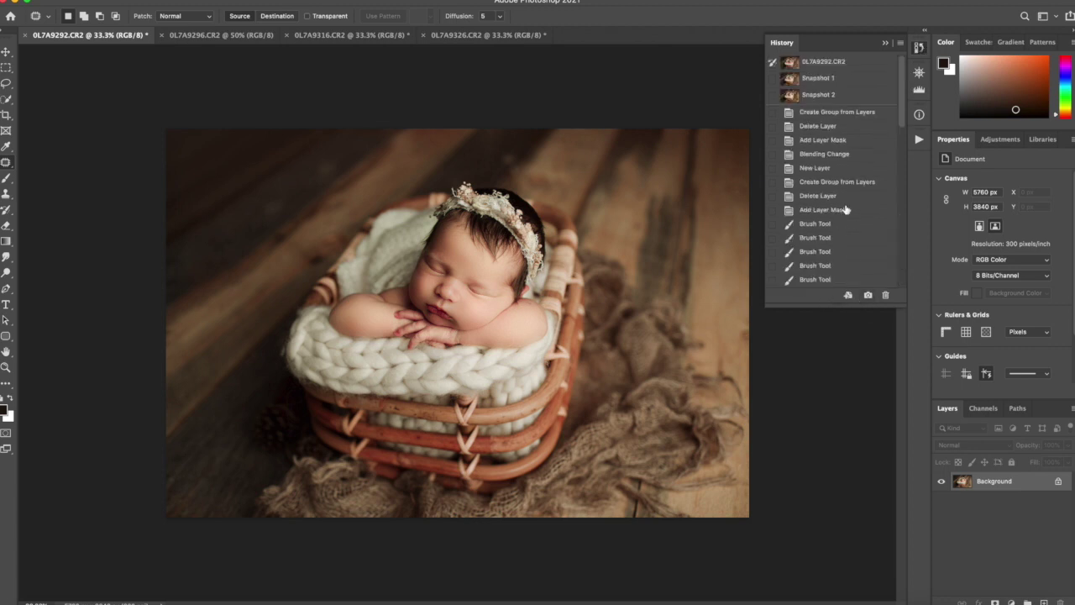
left_click(820, 66)
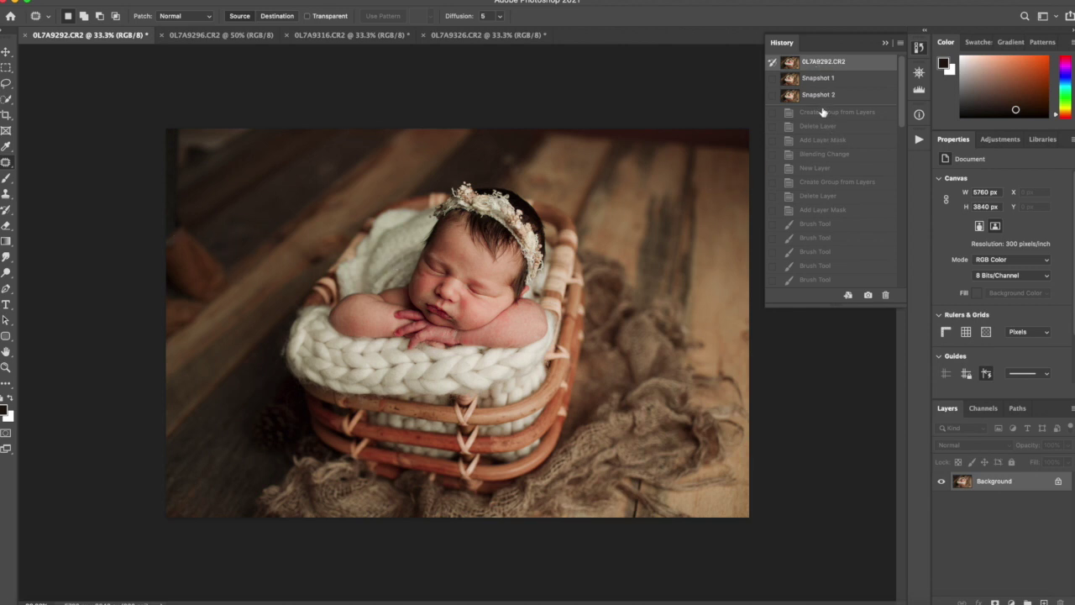
left_click(818, 96)
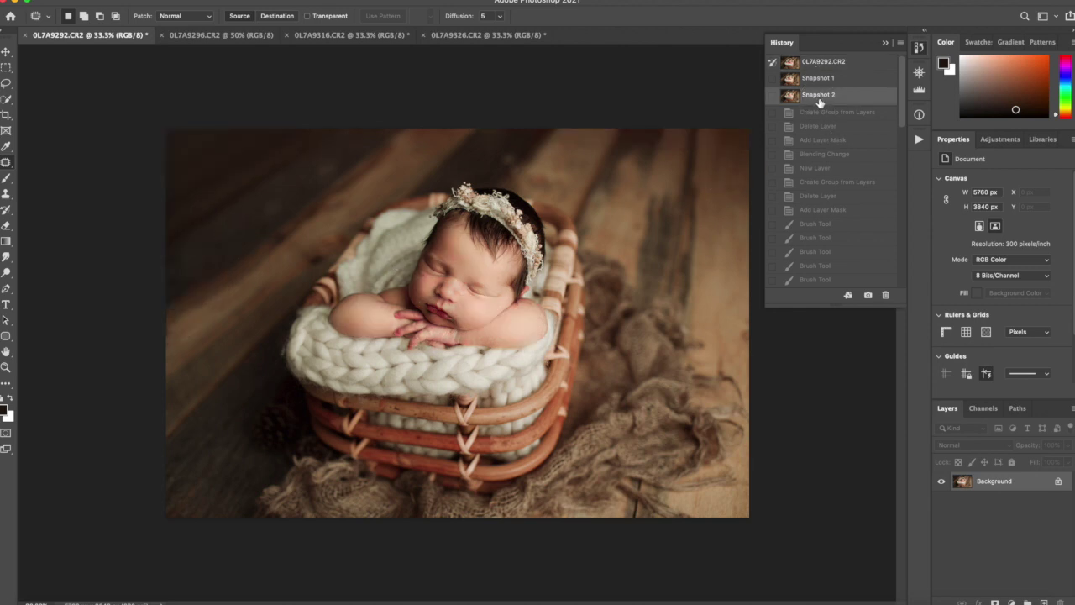
Paste a copy of the entire original image as a layer over Snapshot 2 and hide it with an inverted layer mask.
left_click(825, 62)
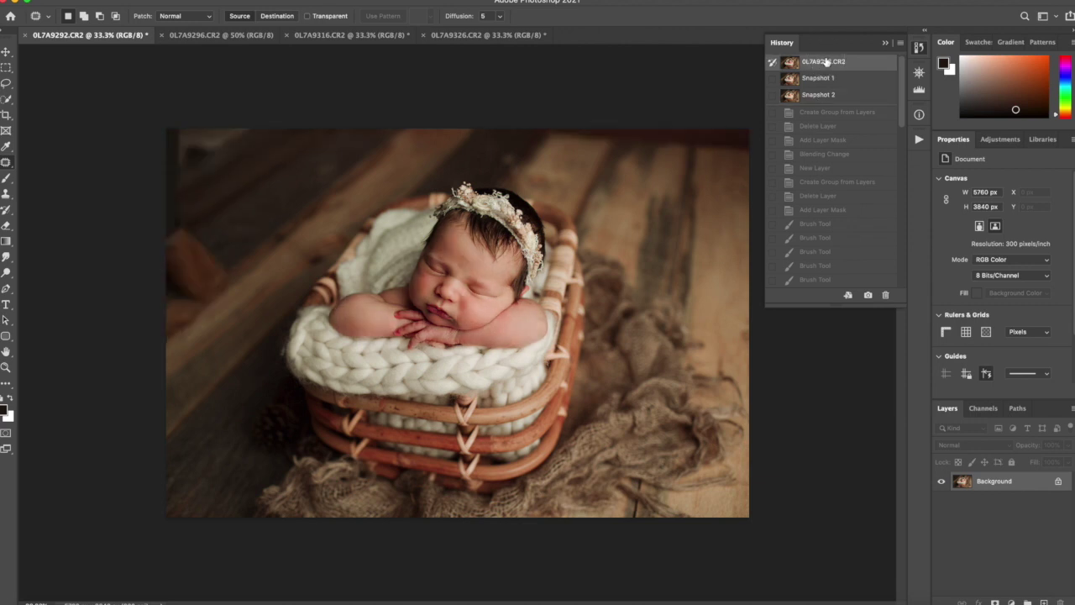
key("super+a")
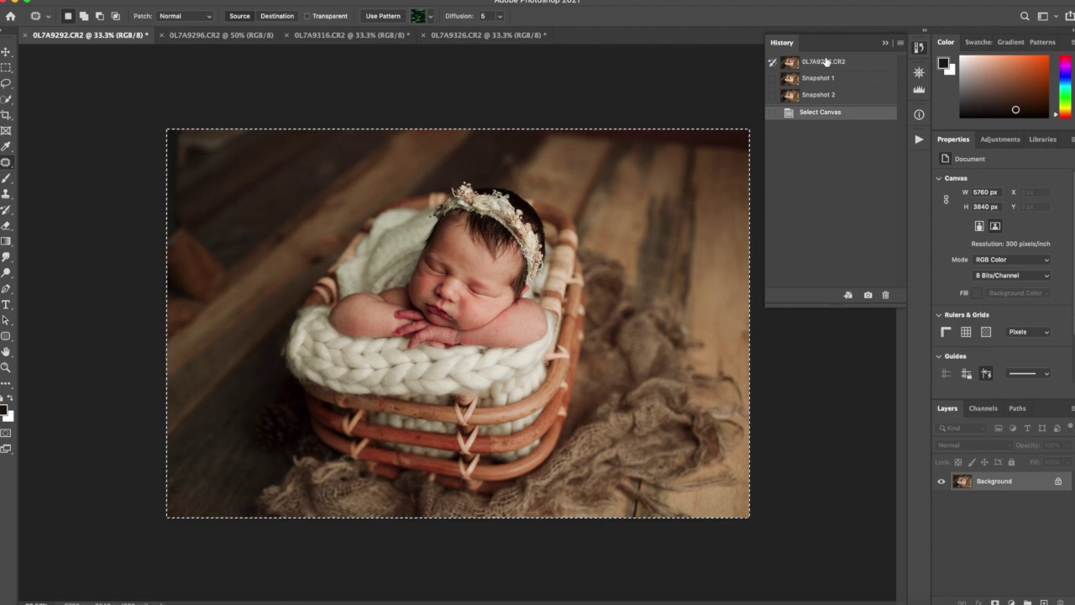
left_click(824, 96)
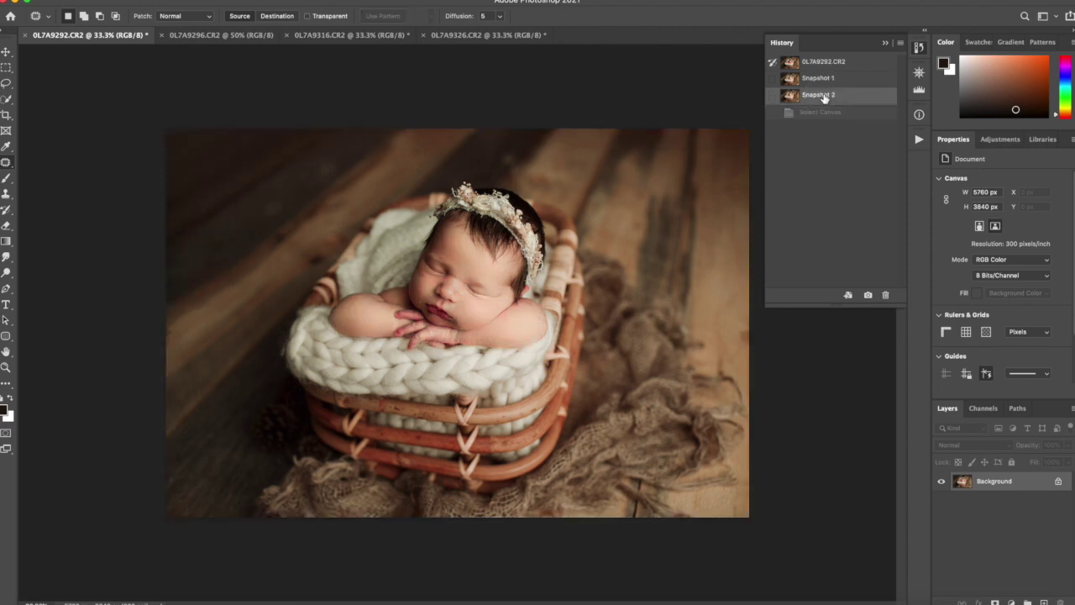
key("super+v")
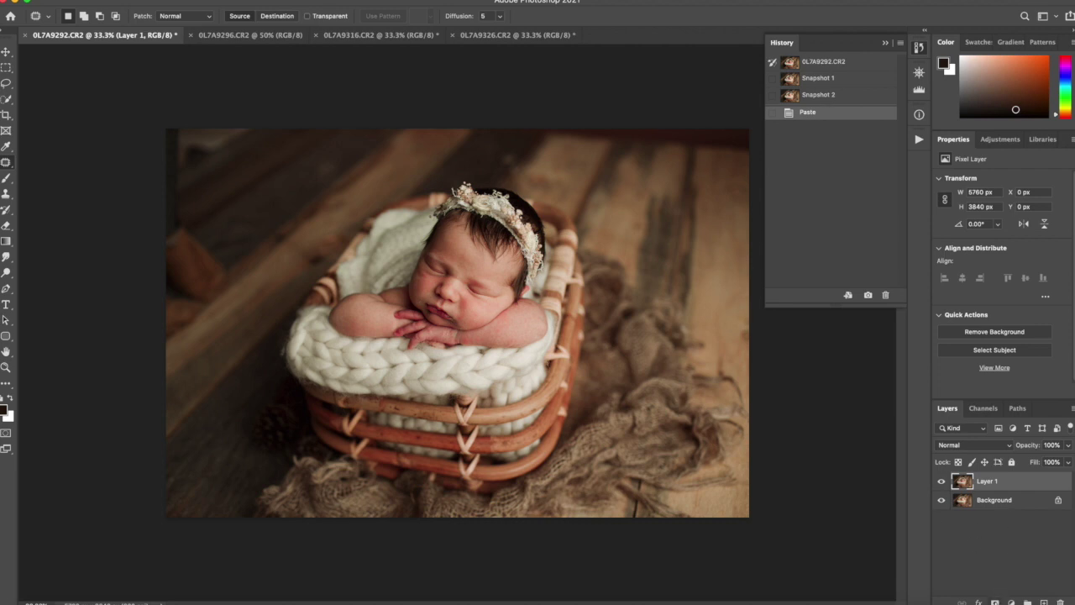
left_click(995, 601)
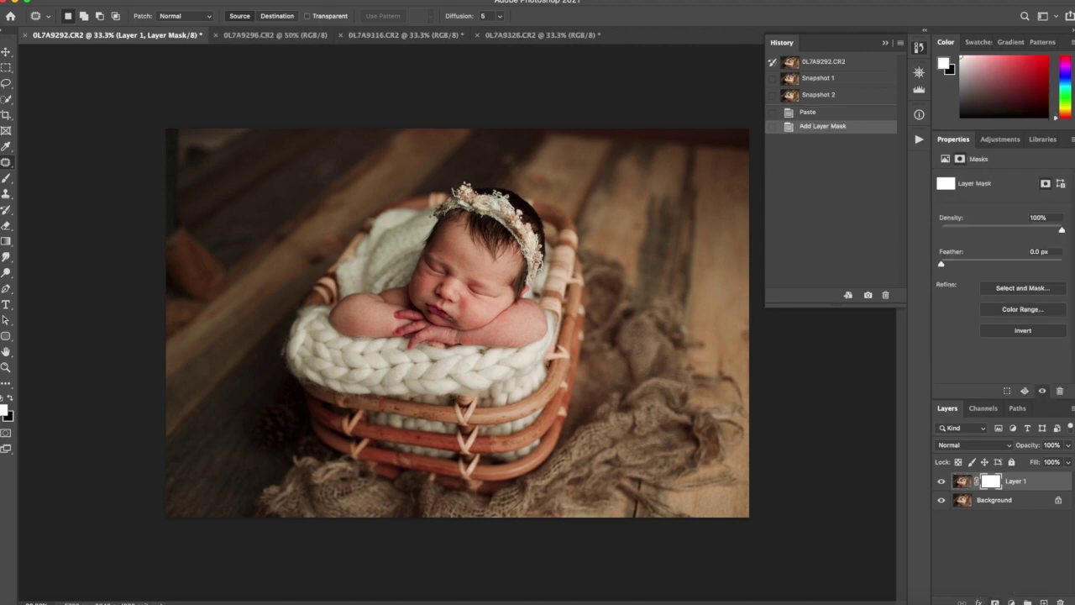
key("super+i")
Paint white on the mask with a 400 px brush at 100% opacity over the dark floorboards in the photo's upper-left corner.
key("b")
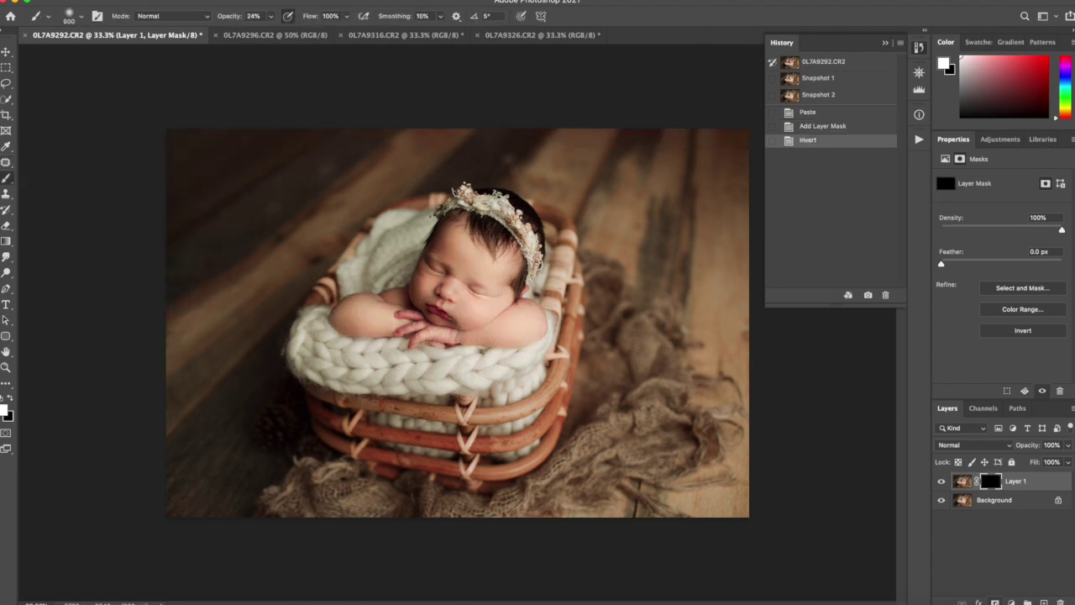
key("bracketleft")
key("bracketleft")
key("bracketleft")
key("bracketleft")
key("bracketleft")
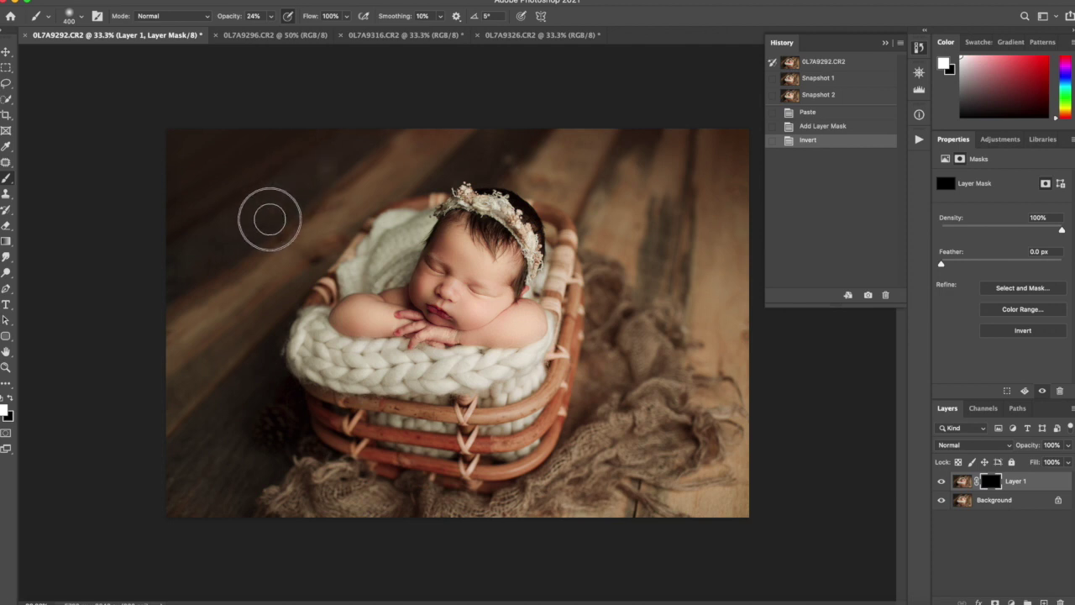
left_click_drag(269, 224, 346, 134)
left_click(264, 16)
left_click(271, 16)
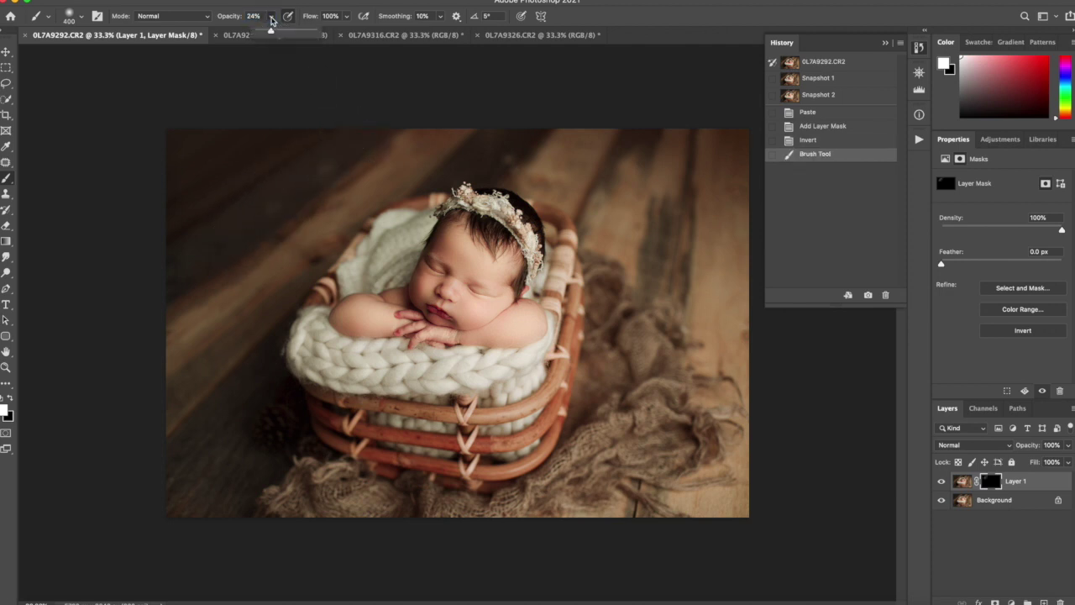
left_click_drag(271, 31, 326, 33)
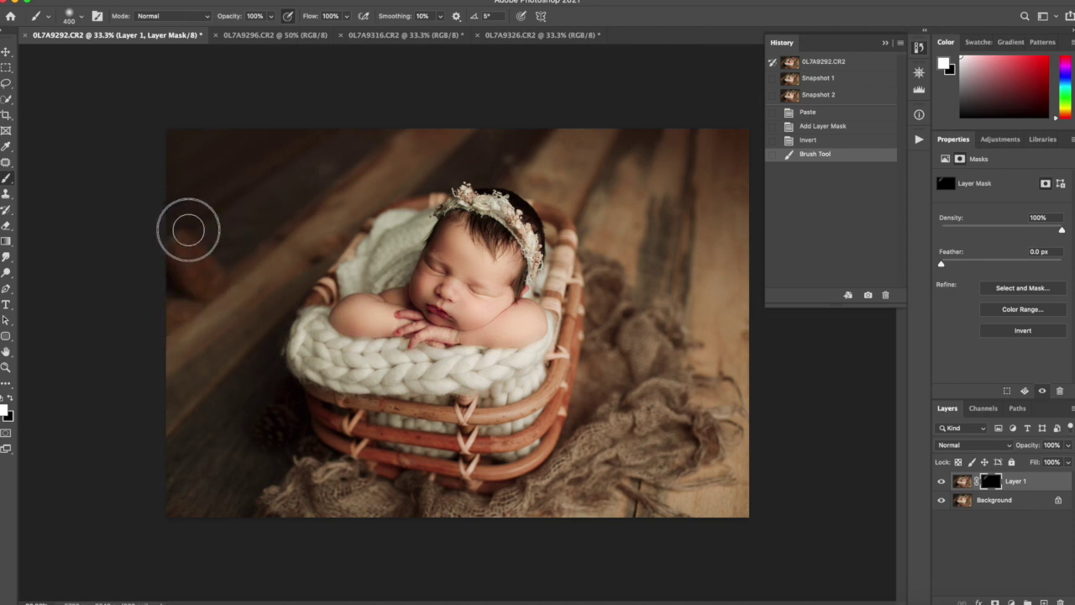
left_click(363, 113)
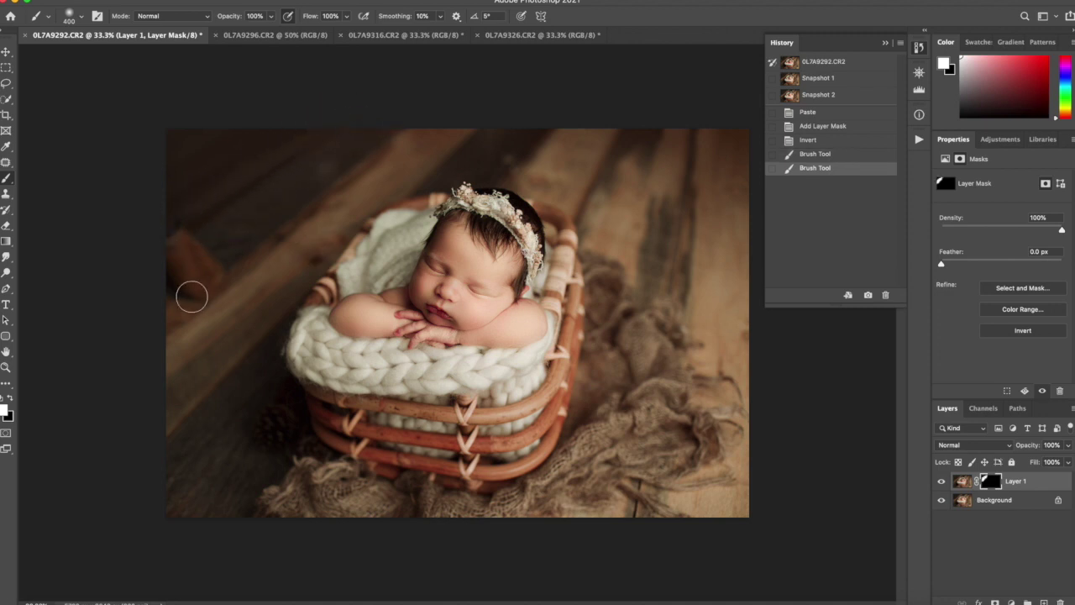
Paint black on the mask over the brown object at the photo's left edge to hide it again.
key("x")
mouse_move(192, 293)
left_mouse_down()
mouse_move(171, 220)
mouse_move(217, 270)
mouse_move(208, 290)
mouse_move(192, 284)
mouse_move(222, 278)
mouse_move(196, 301)
left_mouse_up()
left_click_drag(227, 267, 180, 309)
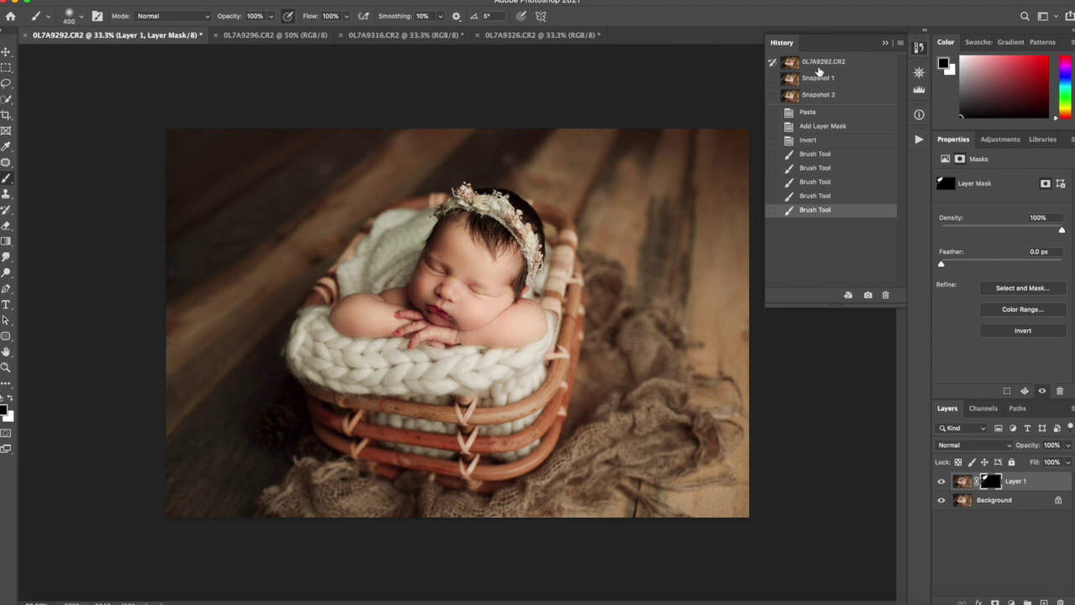
Run the Flatten action to merge the masked original layer into the Background.
left_click(884, 45)
left_click(919, 140)
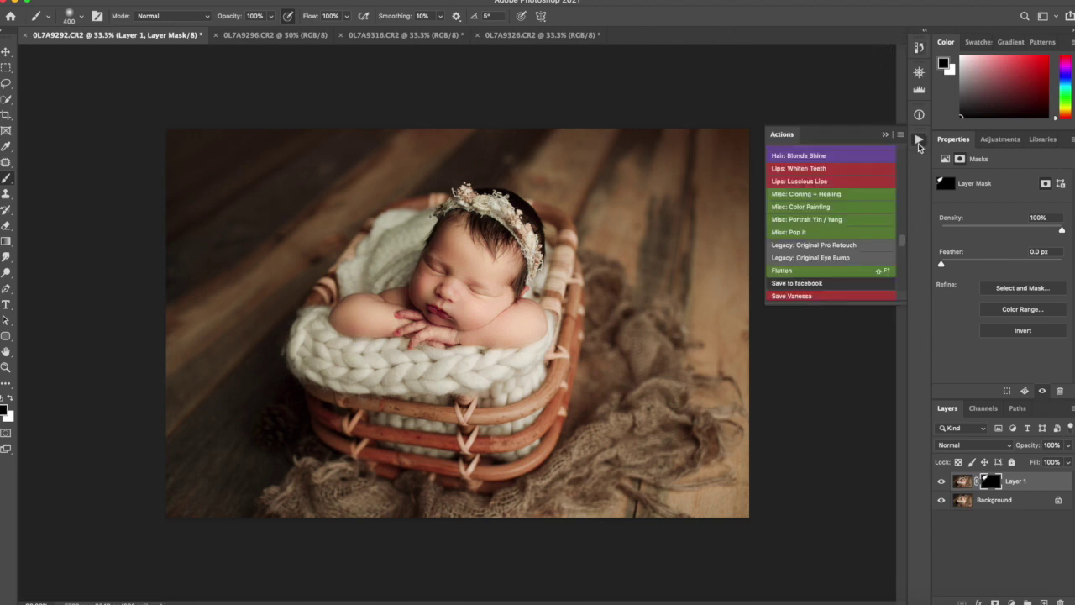
left_click(806, 268)
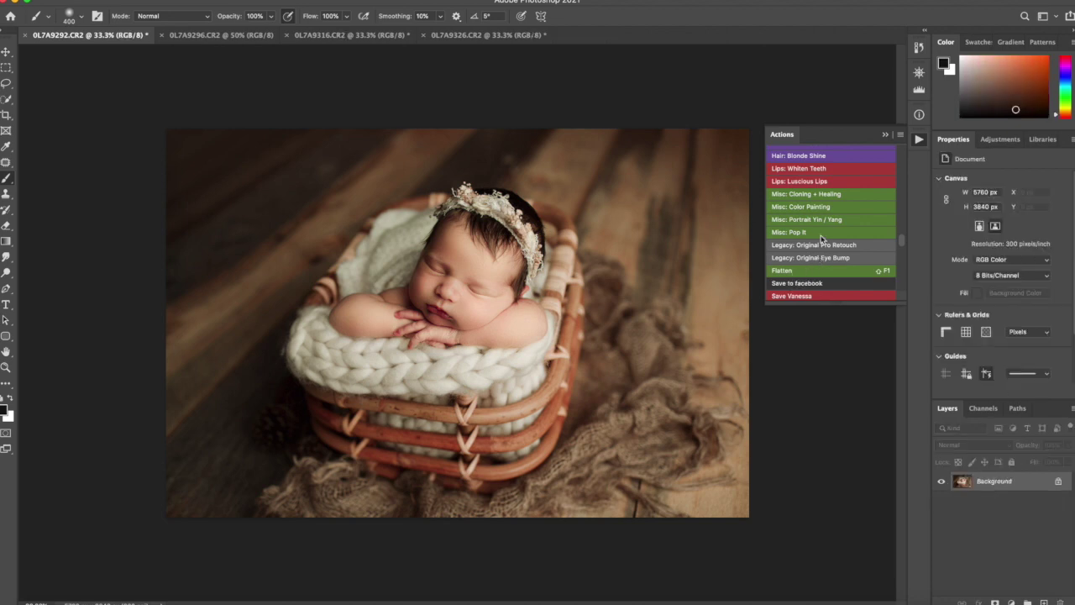
Run the +MomTog Best Sharpen action on the flattened photo.
scroll(821, 240, "up", 10)
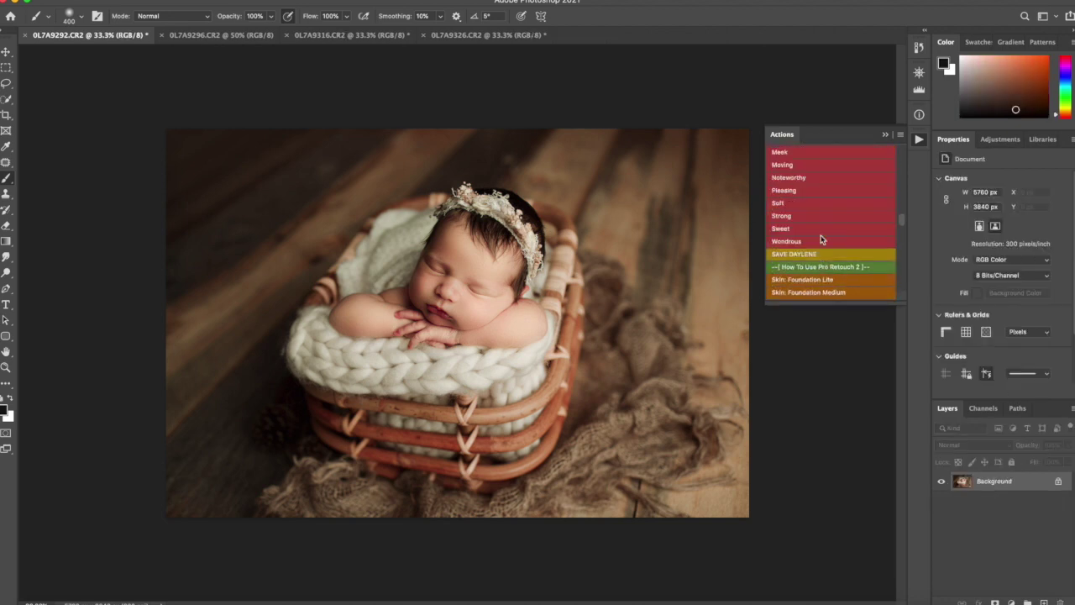
scroll(822, 240, "up", 5)
scroll(821, 240, "up", 3)
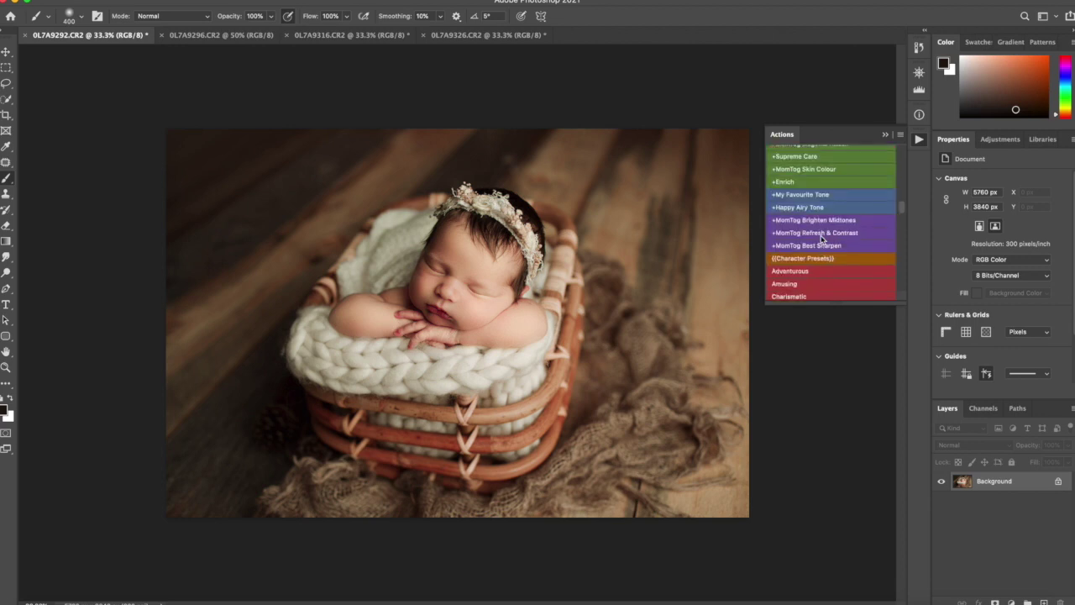
left_click(822, 245)
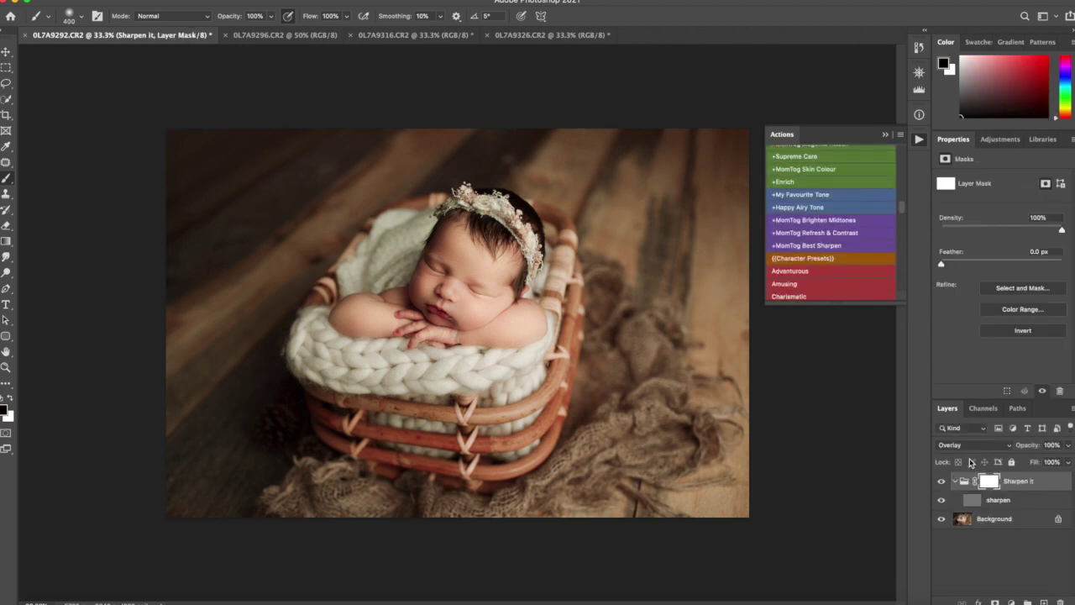
Compare the photo with and without the Sharpen it group, and flatten the group into the Background.
left_click(940, 483)
left_click(940, 482)
key("super+equal")
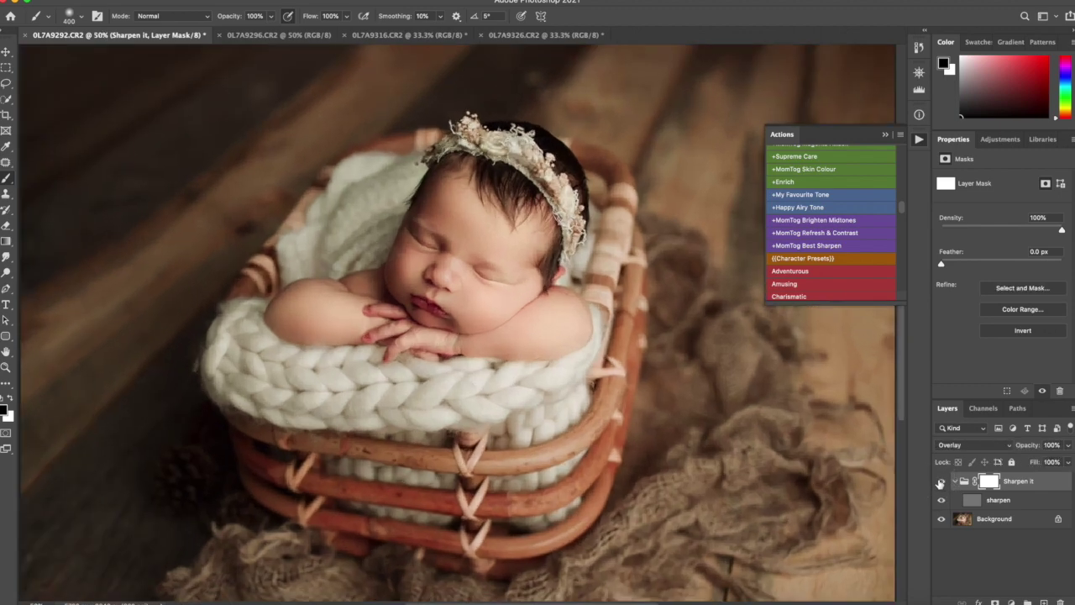
left_click(941, 481)
left_click(941, 481)
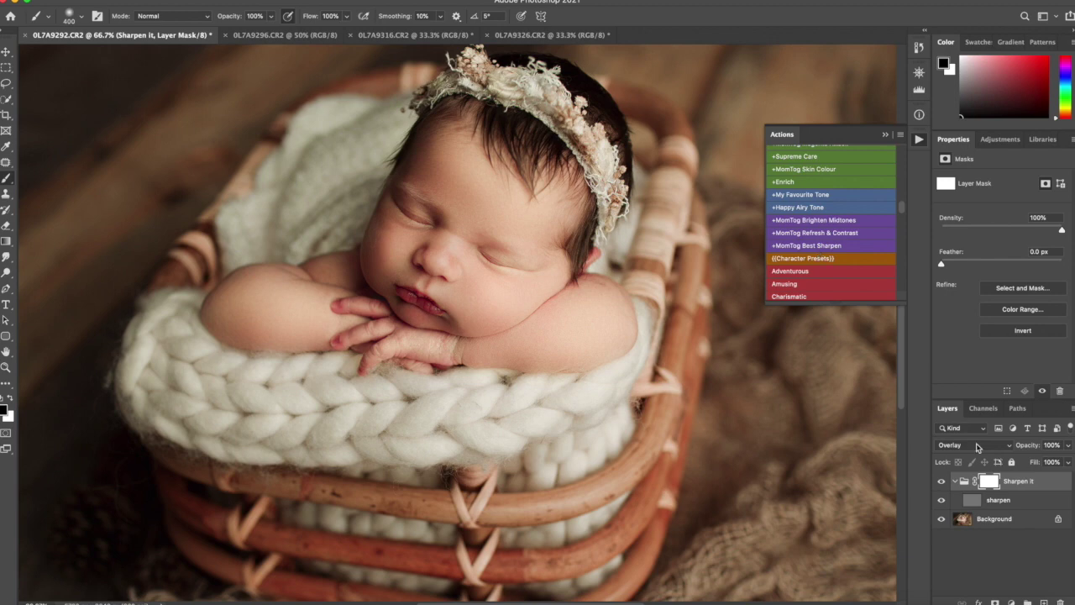
left_click(1006, 519)
right_click(1006, 518)
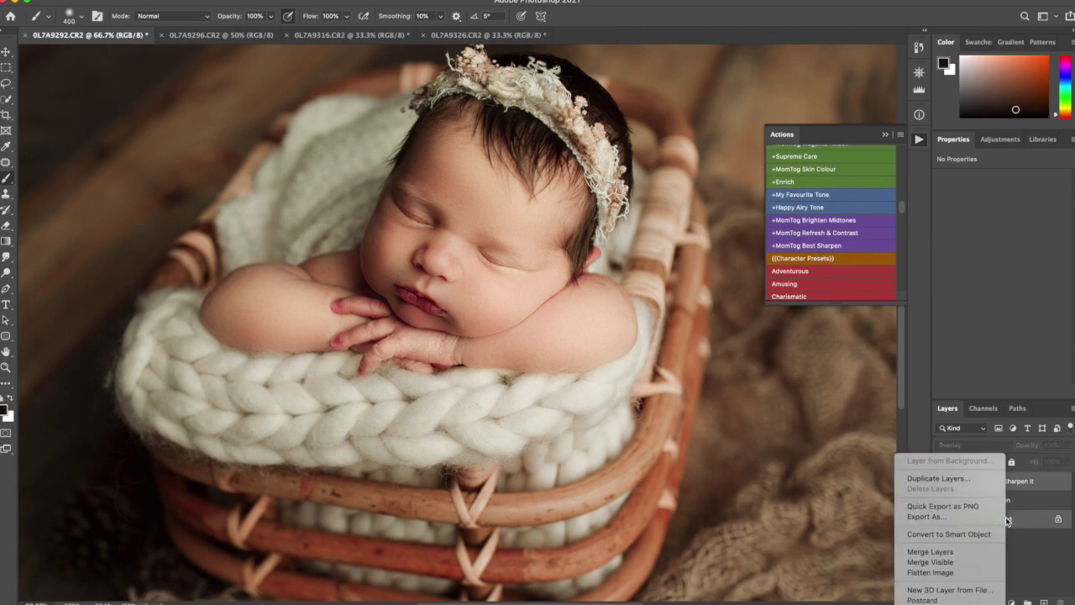
left_click(941, 572)
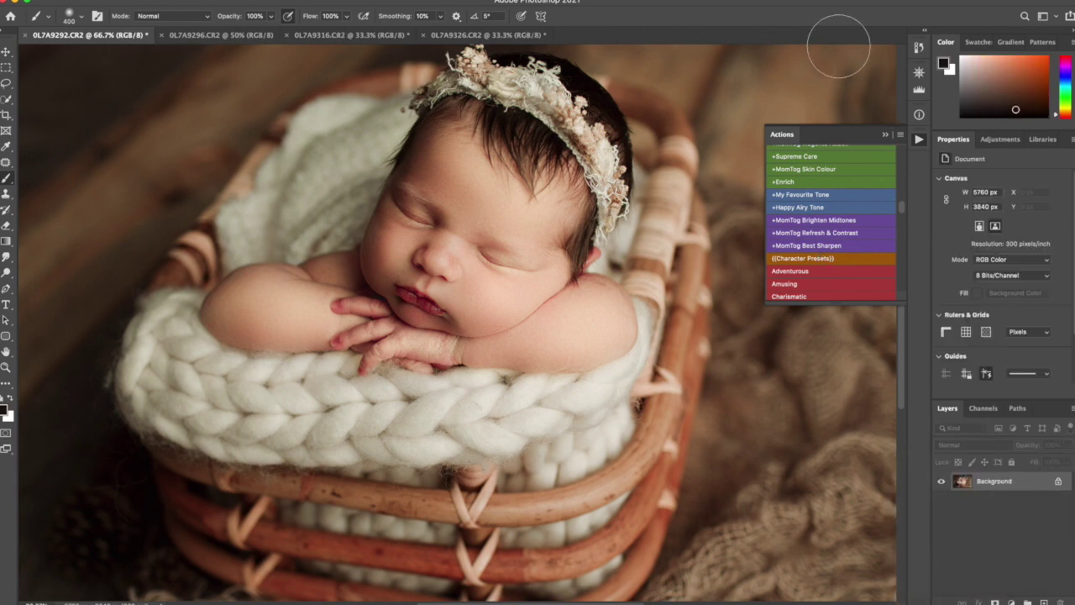
Take a history snapshot of the sharpened photo and compare it with the original 0L7A9292.CR2 state.
left_click(919, 48)
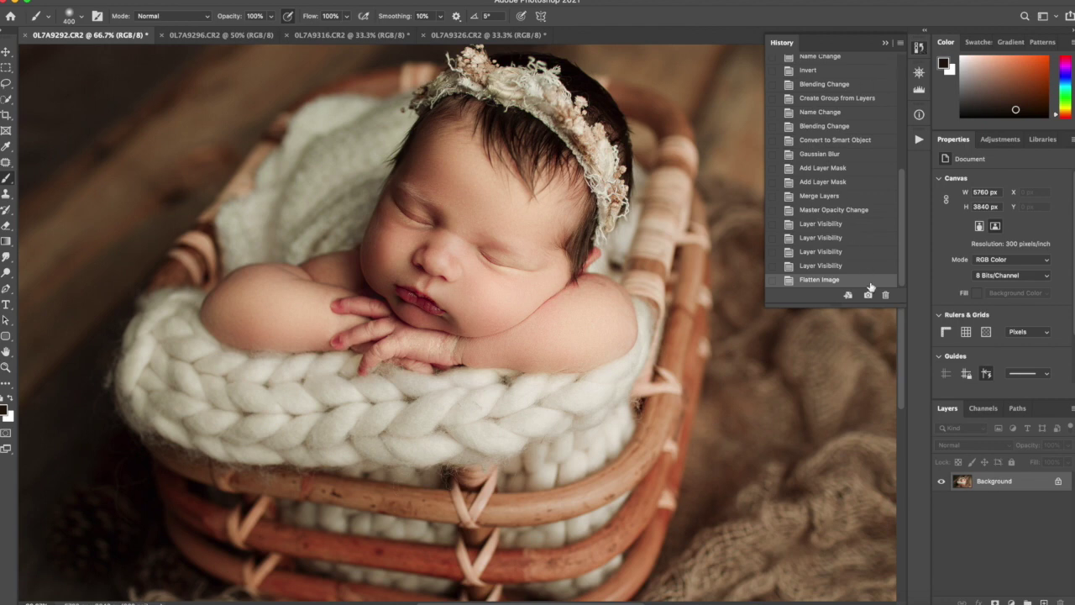
scroll(849, 189, "up", 15)
key("ctrl+minus")
key("ctrl+minus")
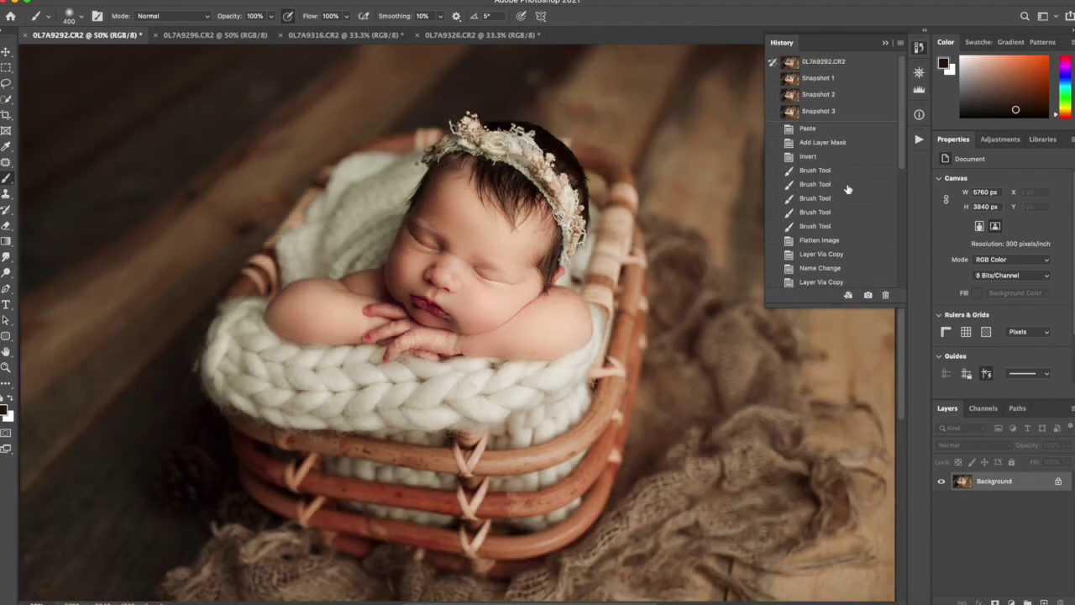
left_click(823, 63)
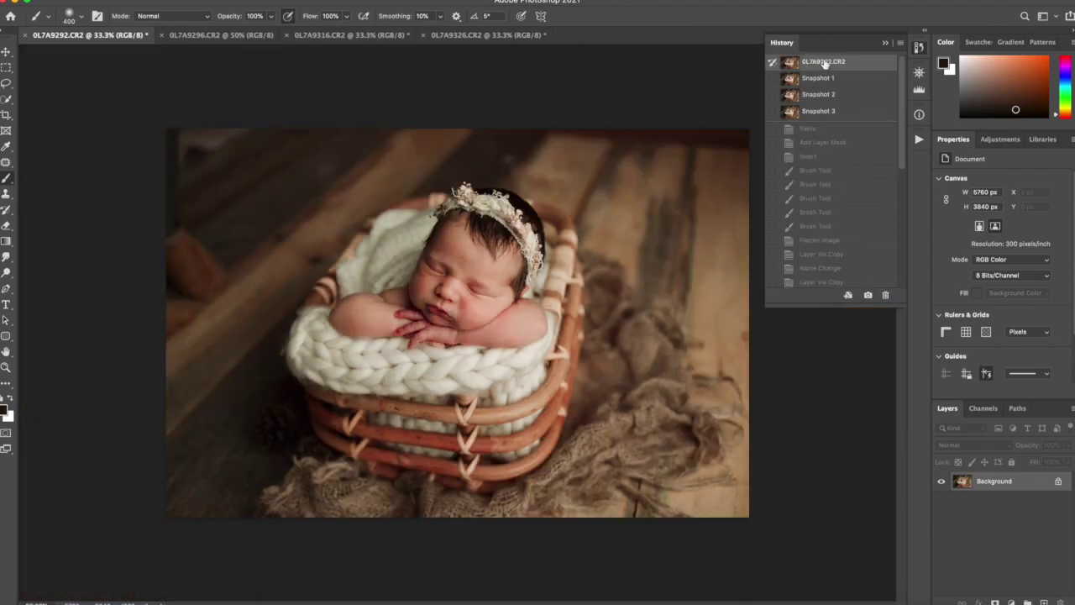
left_click(816, 116)
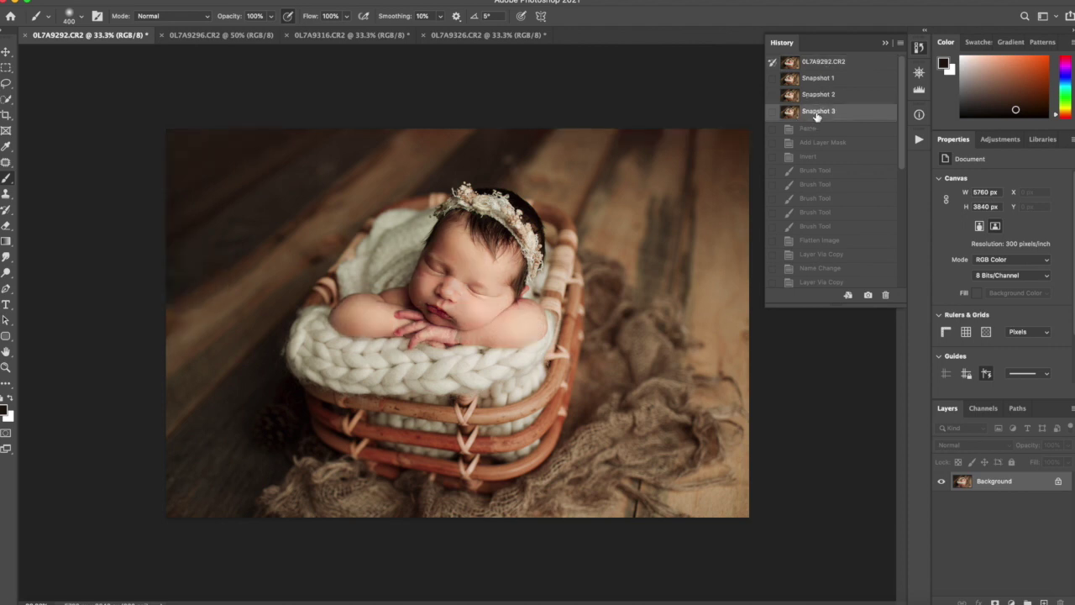